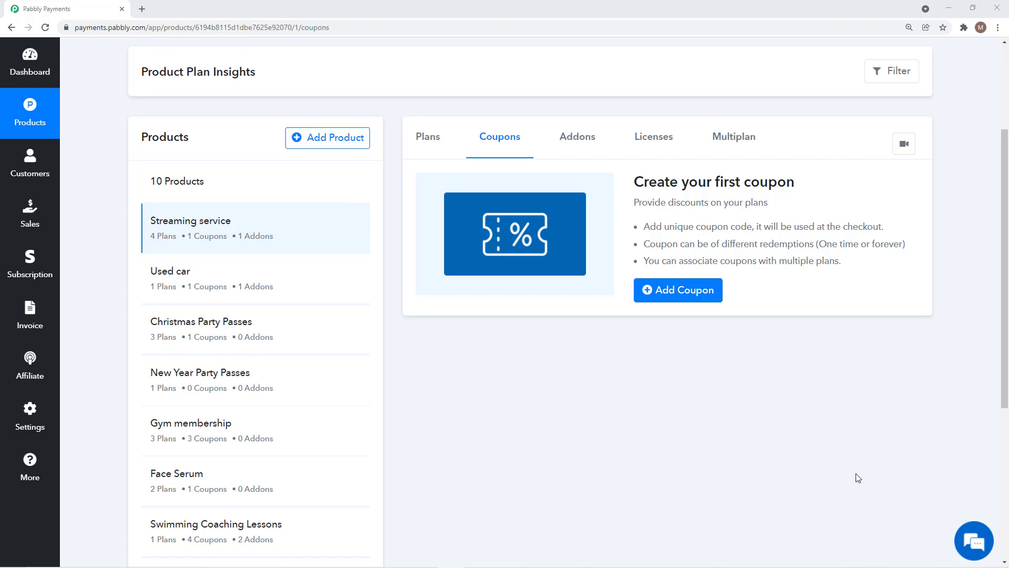
Show the plans of the Streaming service product and review the plan list.
scroll(851, 473, "up", 3)
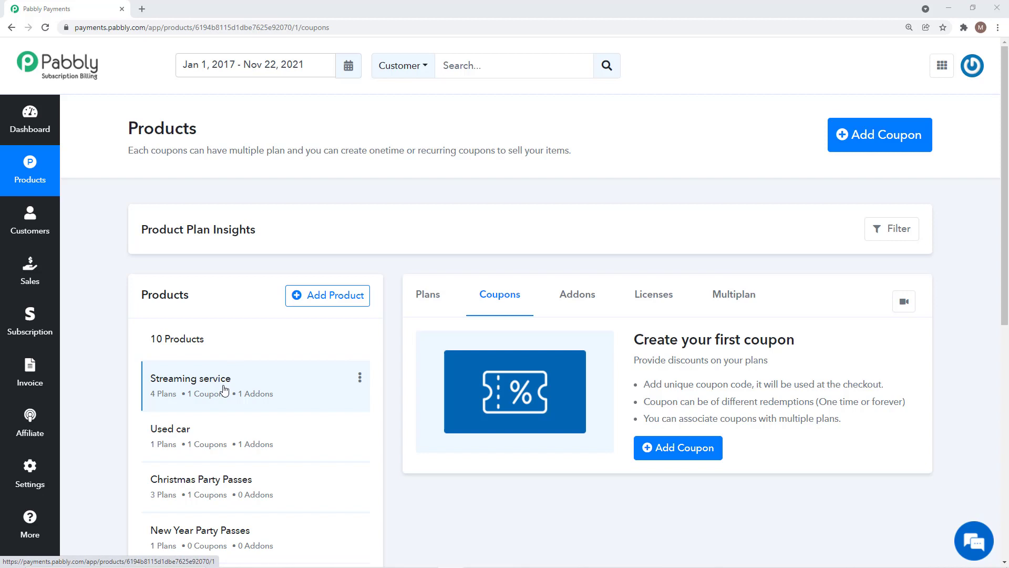
left_click_drag(241, 383, 187, 384)
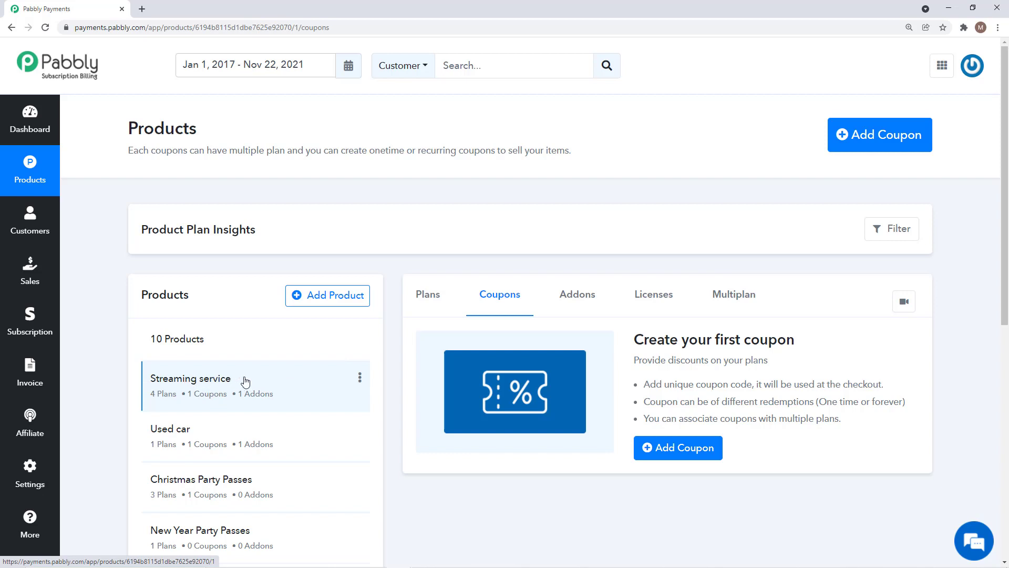
left_click(421, 310)
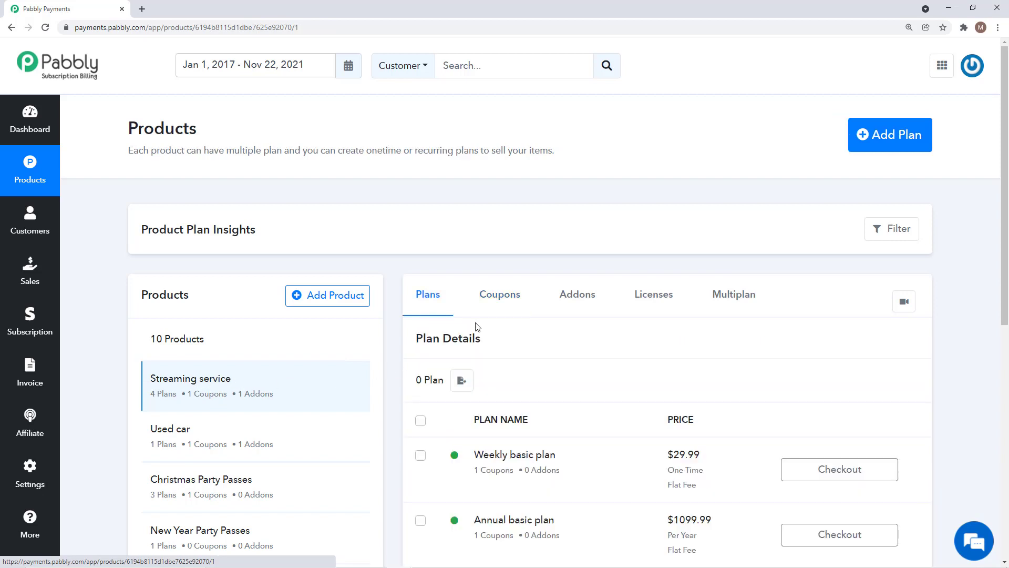
scroll(641, 386, "down", 2)
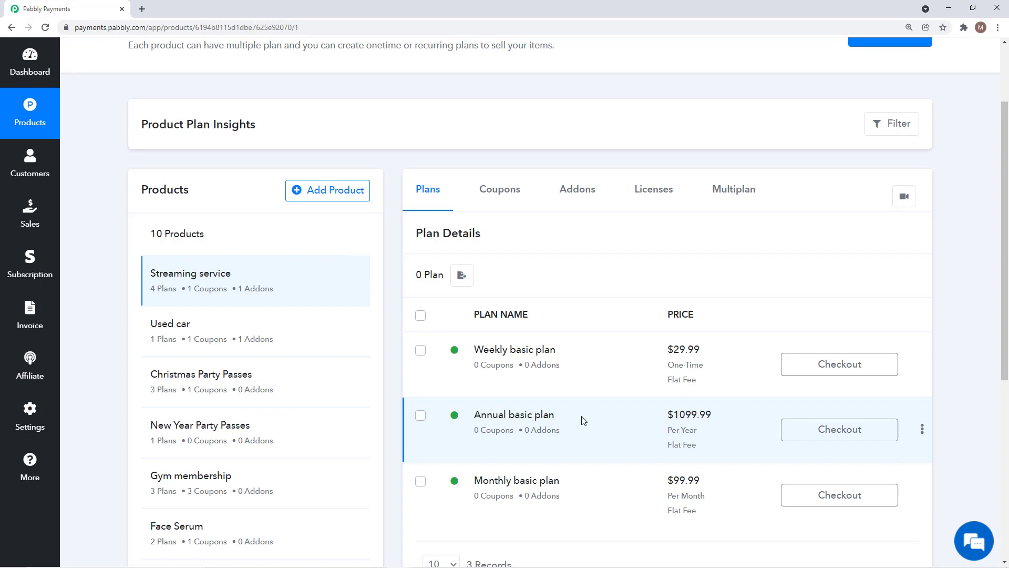
Start a new coupon for the Streaming service product and name it "10 Percent discount".
left_click(508, 206)
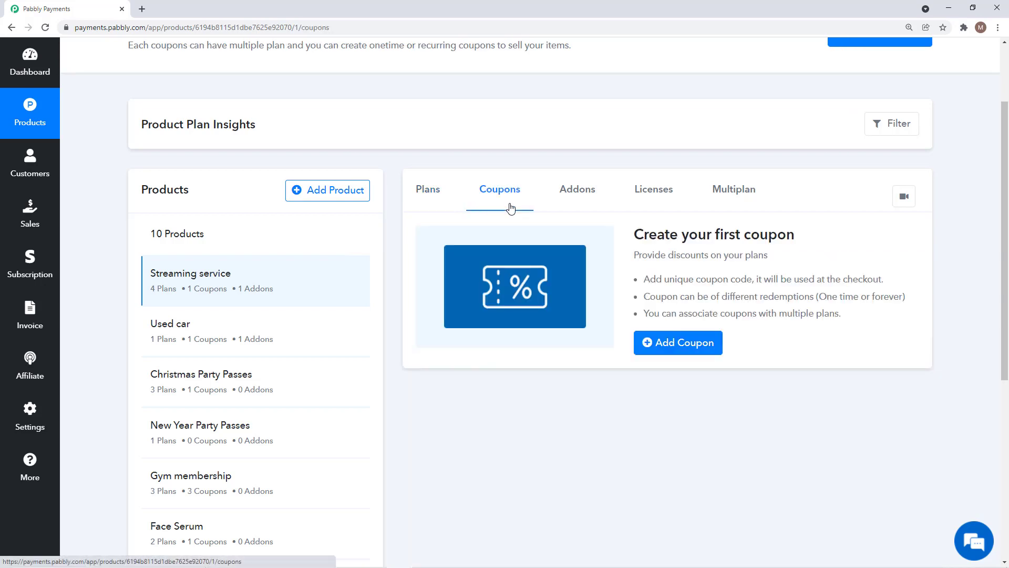
left_click(683, 352)
left_click(547, 198)
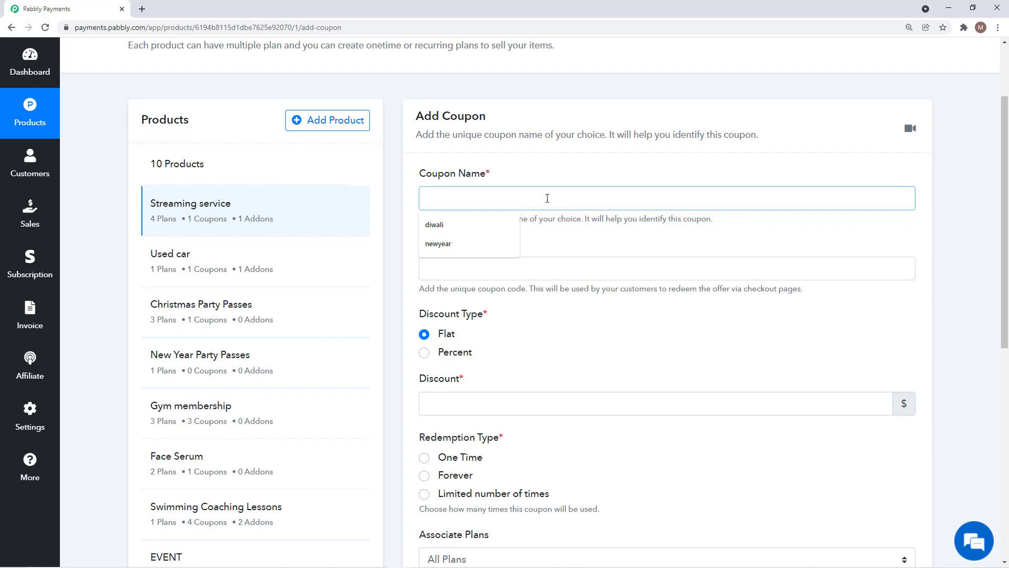
type("10 ")
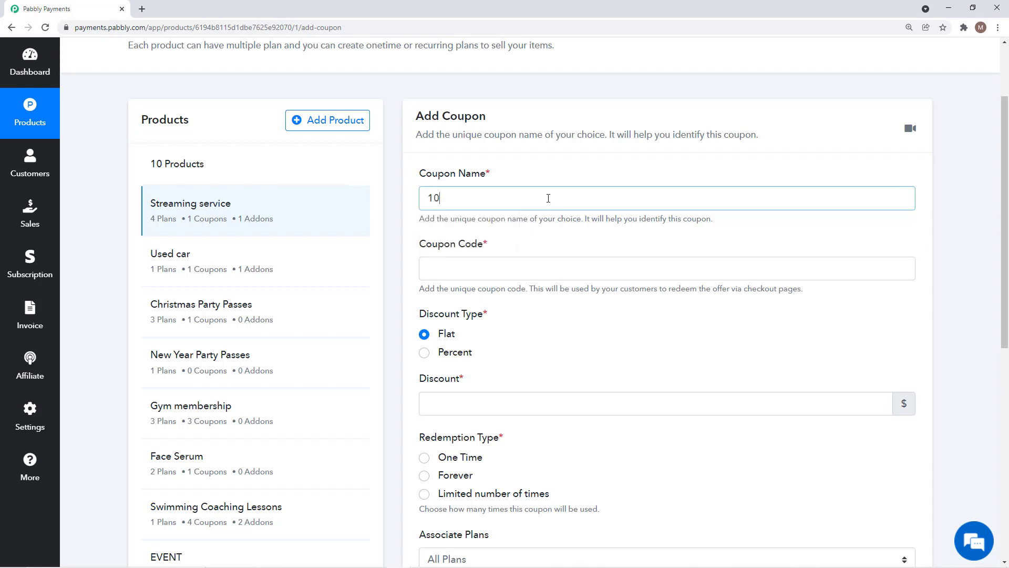
type("Percent discount")
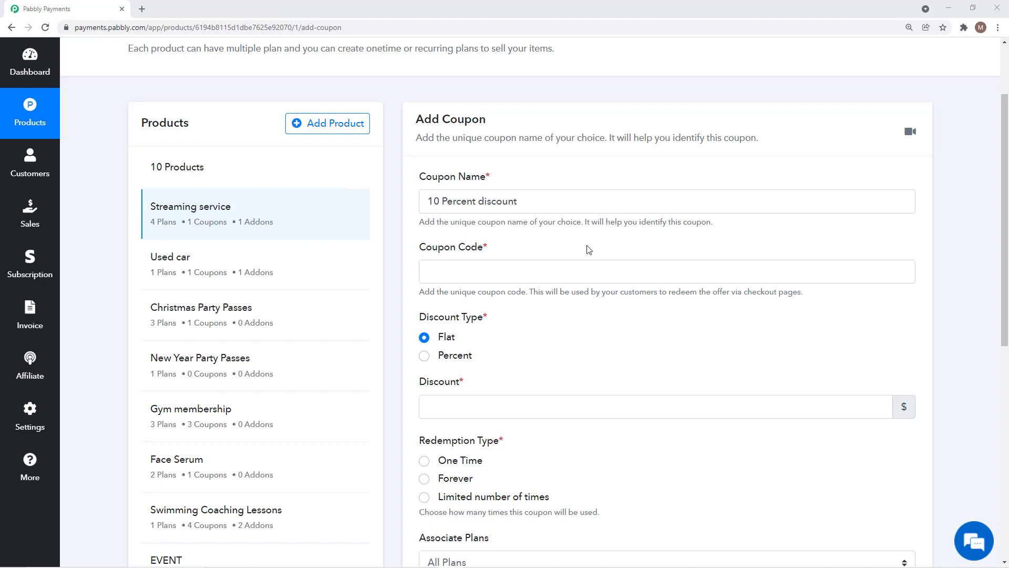
Enter 10OFF as the coupon code.
left_click(495, 272)
type("1")
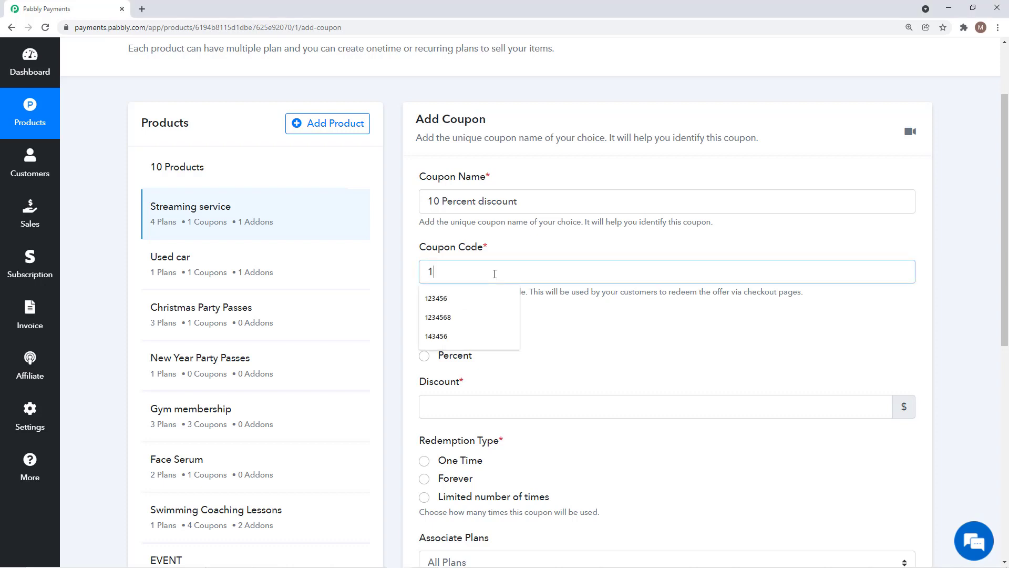
type("0OFF")
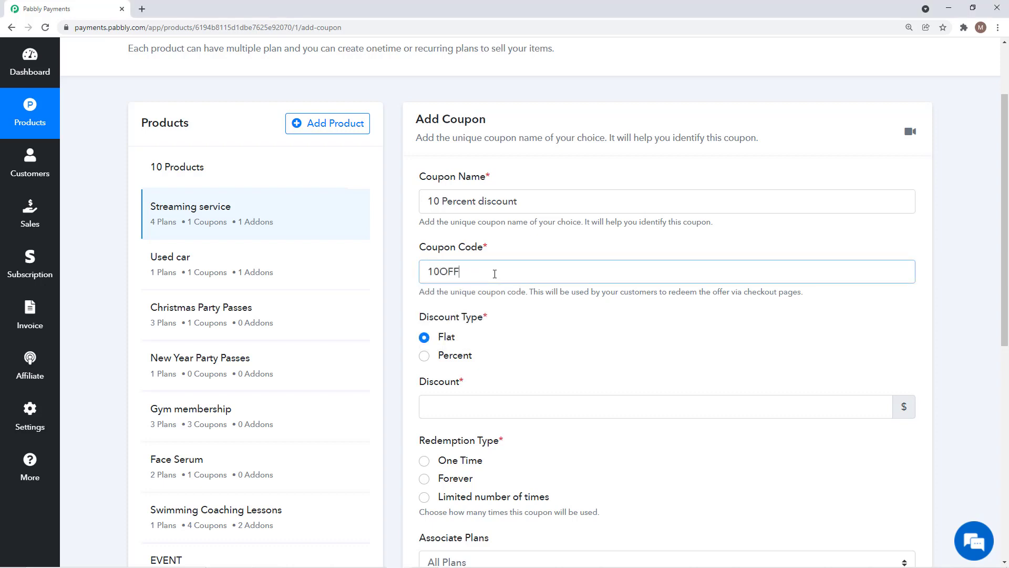
double_click(439, 271)
left_click(510, 332)
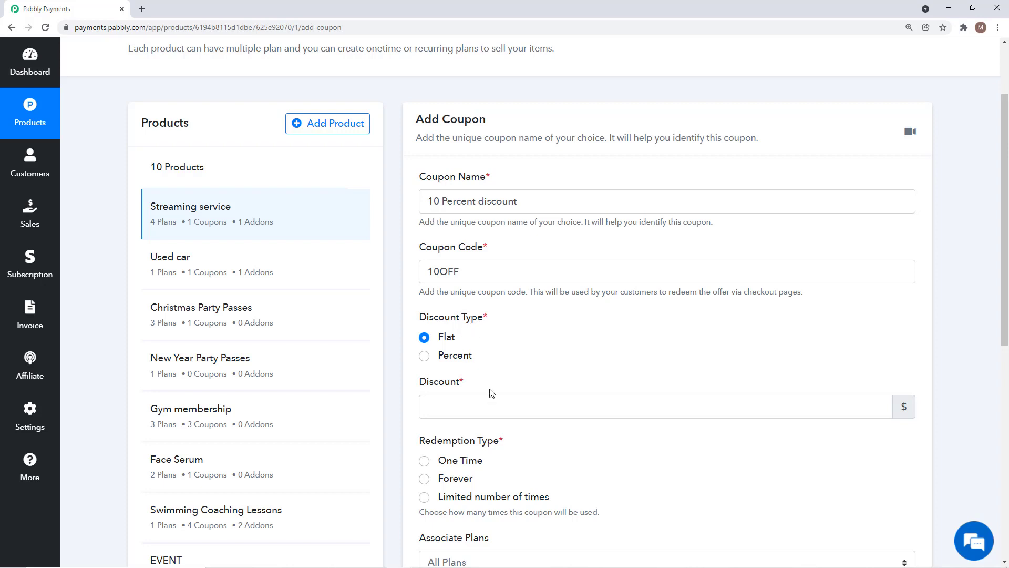
Set the coupon's discount type to Percent with a discount value of 10, comparing it with the Flat type.
left_click(453, 356)
left_click(451, 414)
type("10")
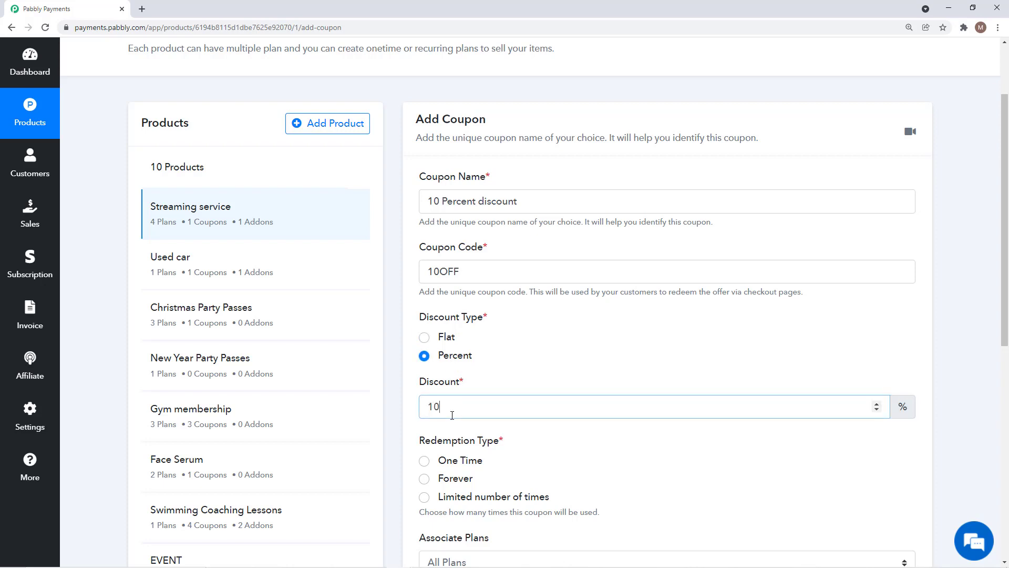
left_click(425, 337)
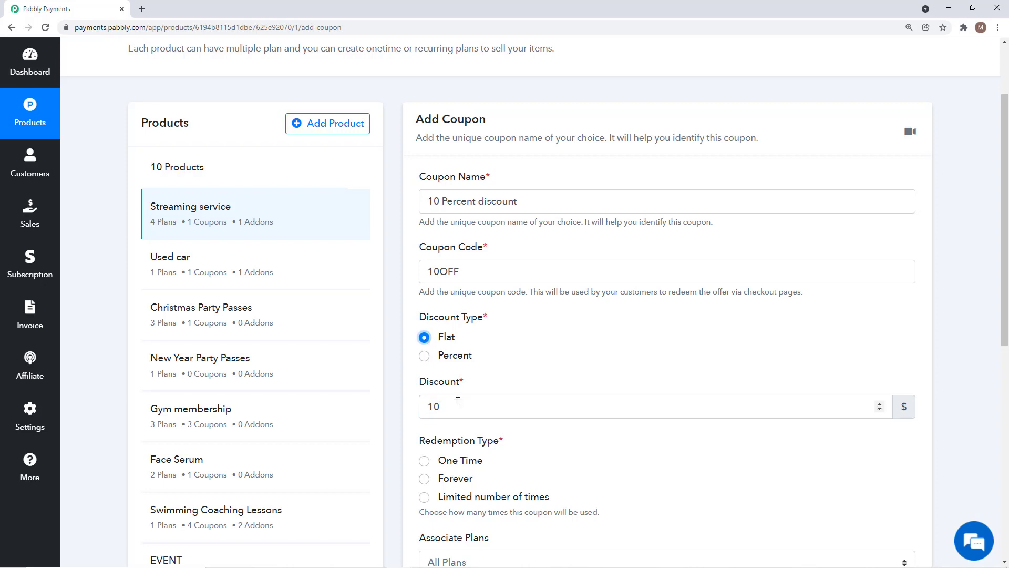
left_click(426, 357)
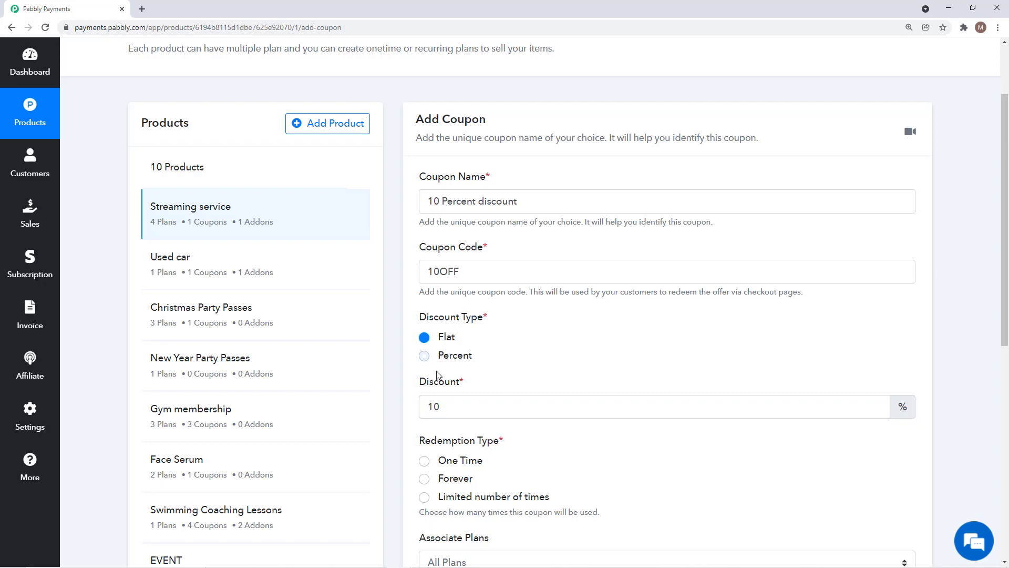
left_click(466, 414)
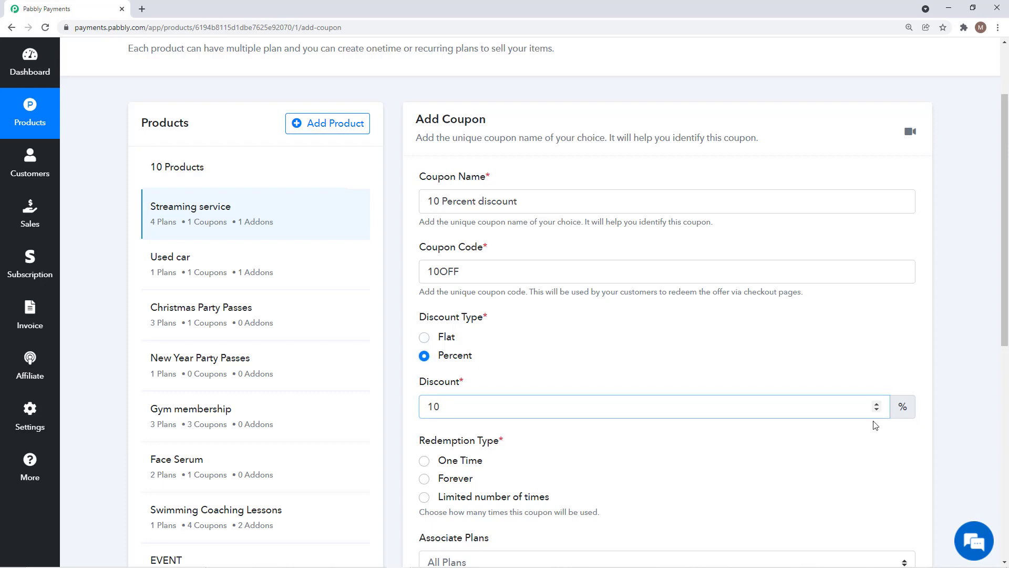
Compare the One Time, Forever and Limited number of times redemption types, and set the coupon's redemption to One Time.
scroll(592, 394, "down", 1)
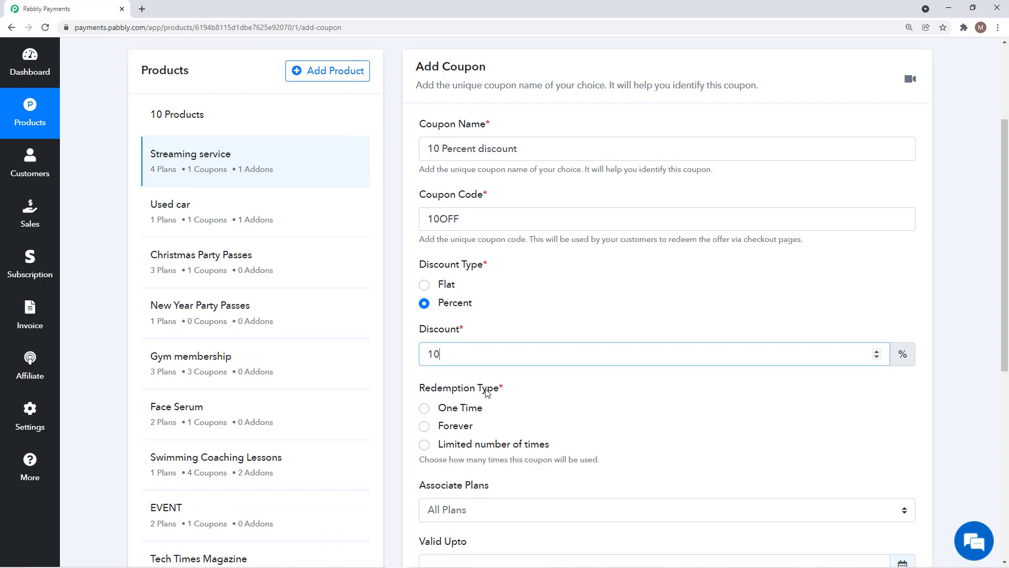
scroll(491, 407, "down", 1)
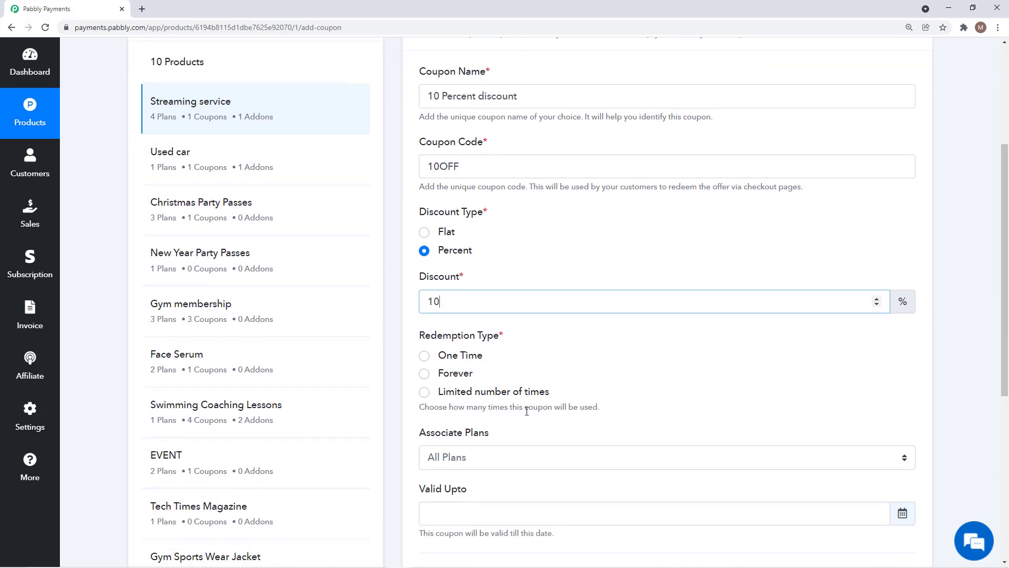
left_click_drag(558, 398, 473, 394)
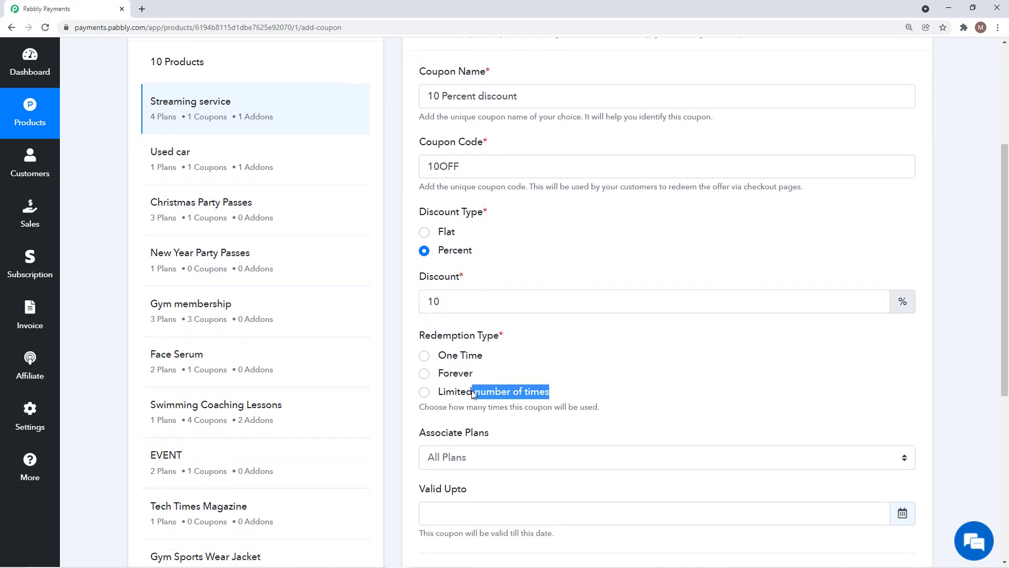
left_click(542, 381)
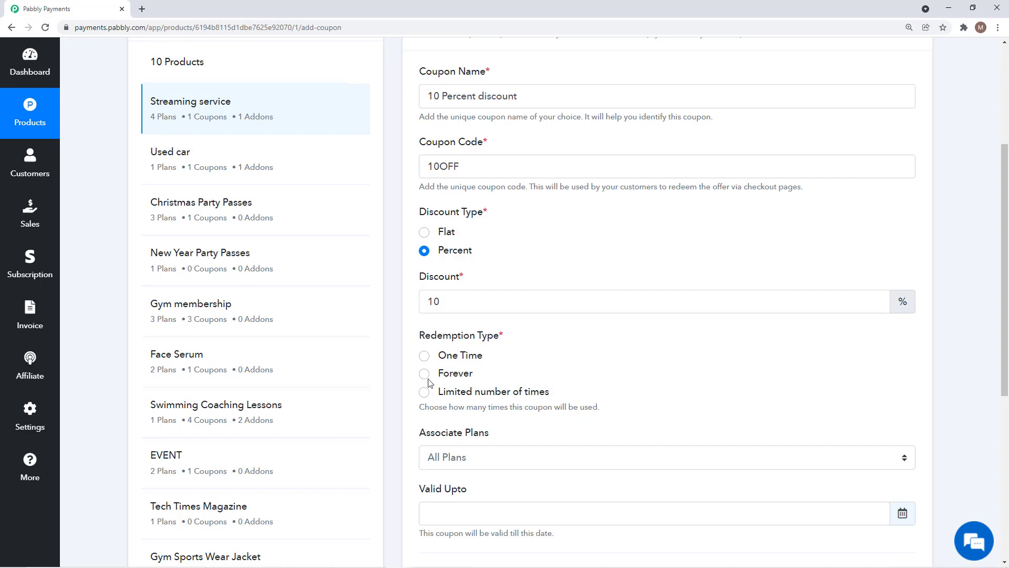
left_click(423, 356)
left_click(424, 374)
left_click(424, 392)
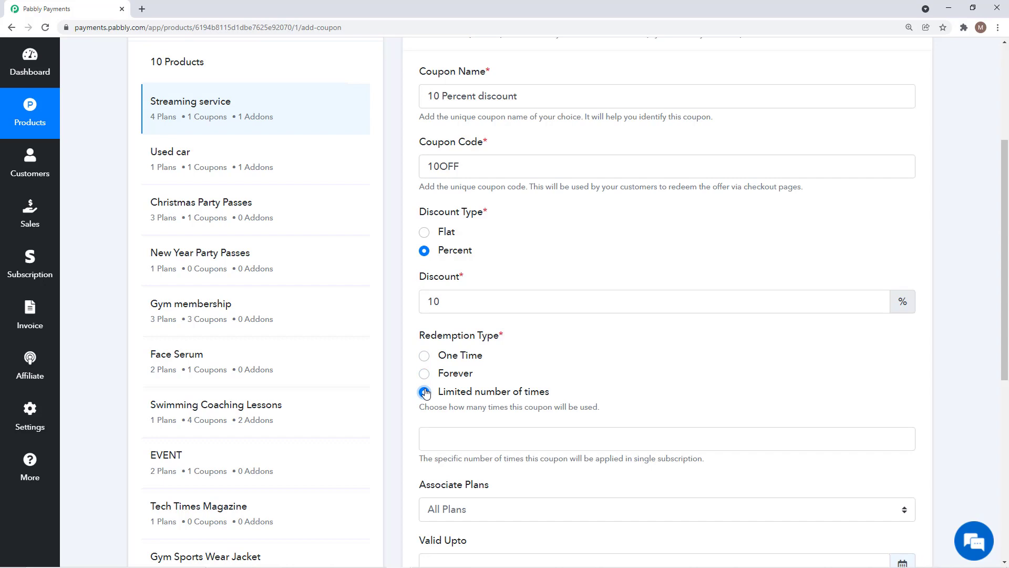
left_click(423, 356)
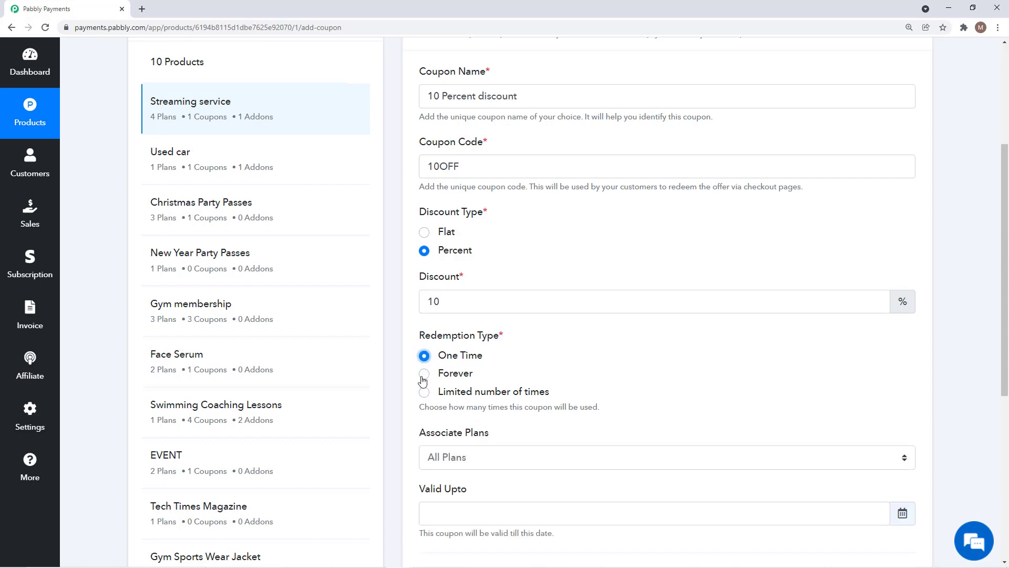
left_click(507, 397)
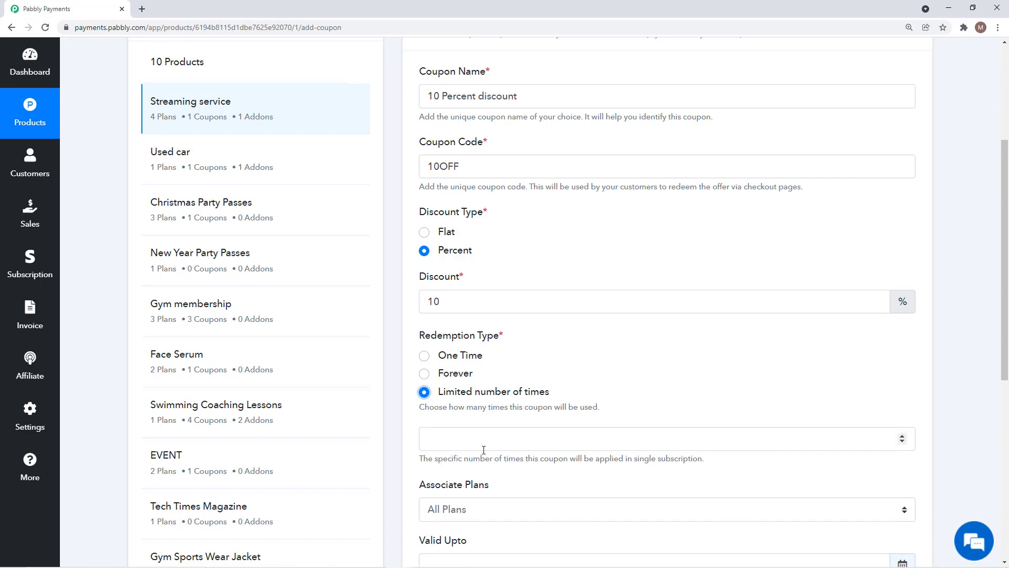
left_click(469, 434)
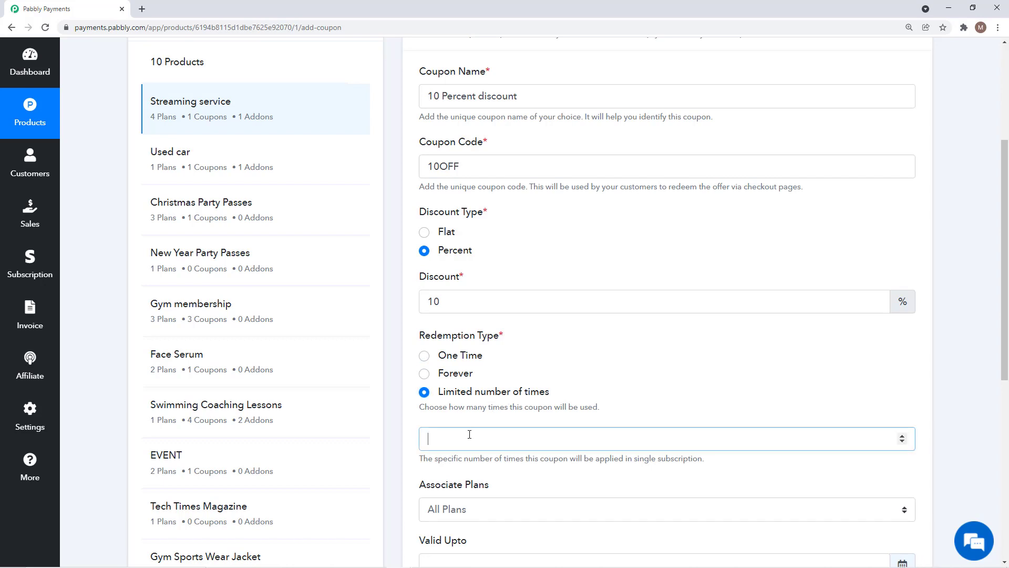
left_click(424, 355)
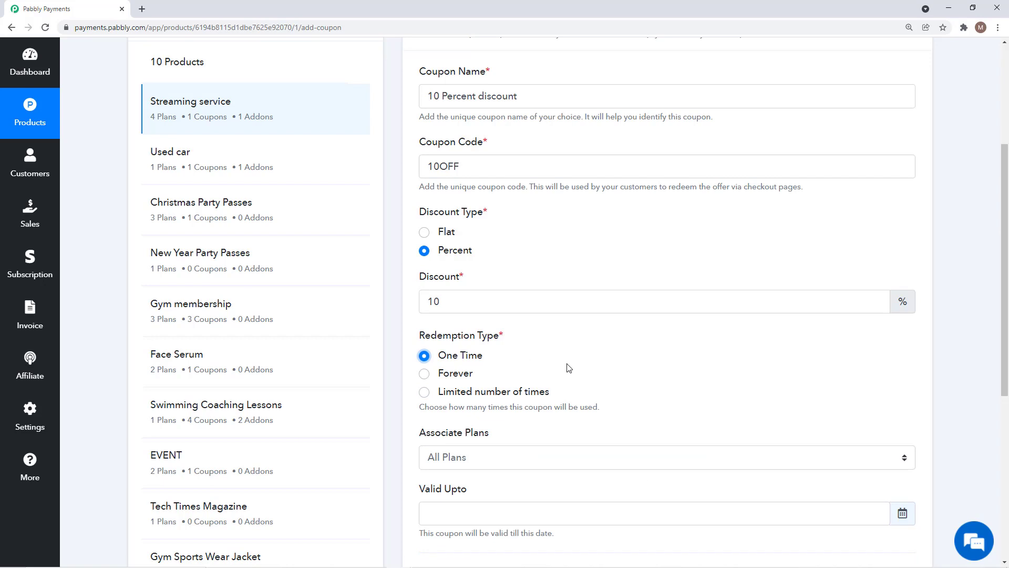
Associate the coupon with selected plans only, choosing the Annual basic plan.
scroll(638, 405, "down", 2)
left_click(561, 350)
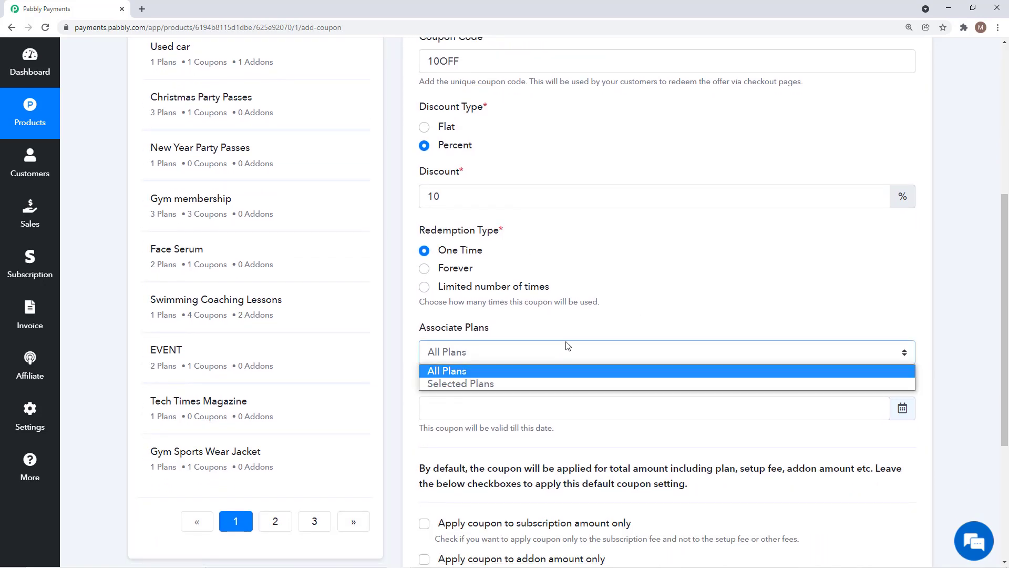
scroll(567, 345, "up", 1)
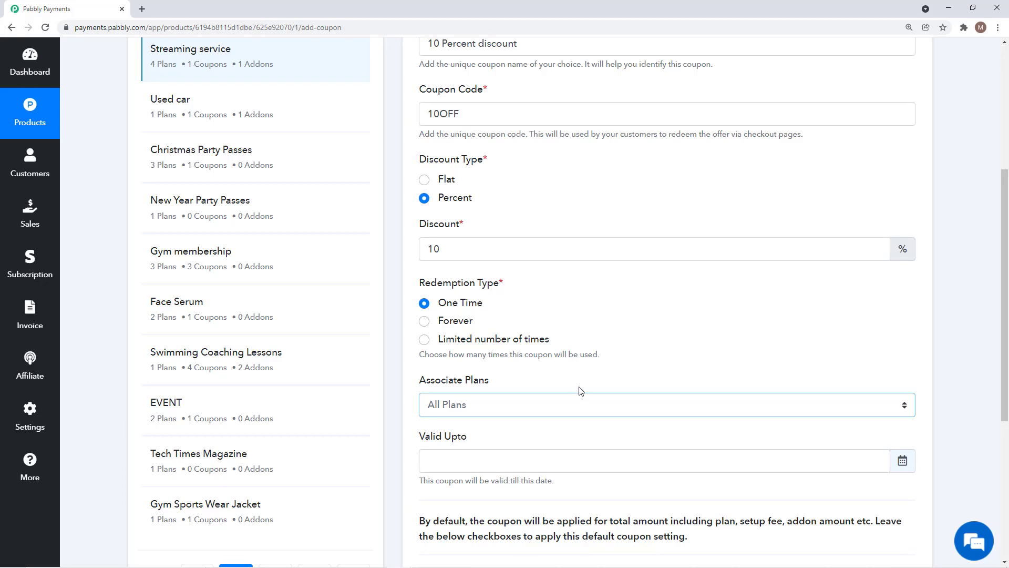
left_click(566, 406)
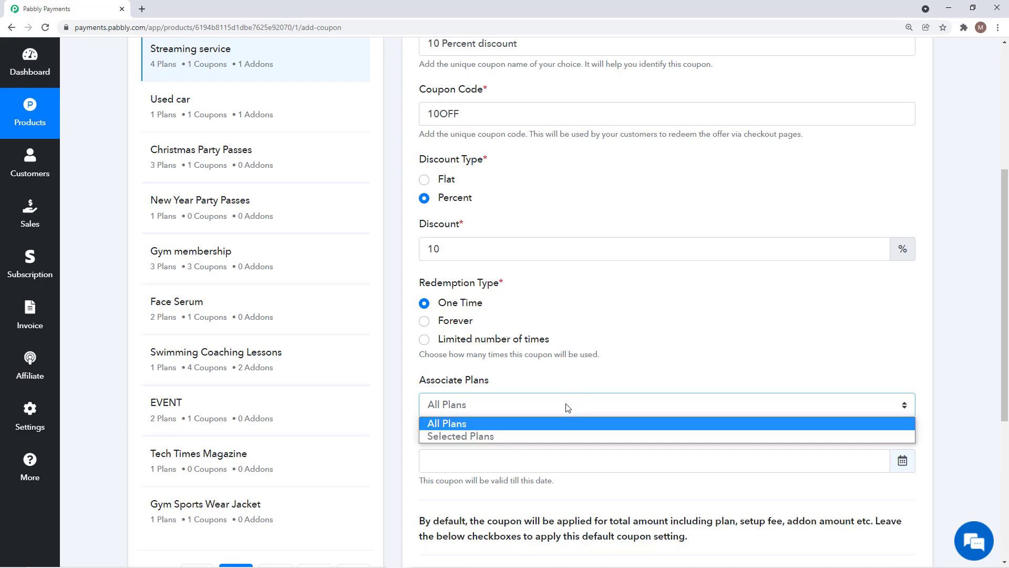
left_click(552, 434)
left_click(550, 450)
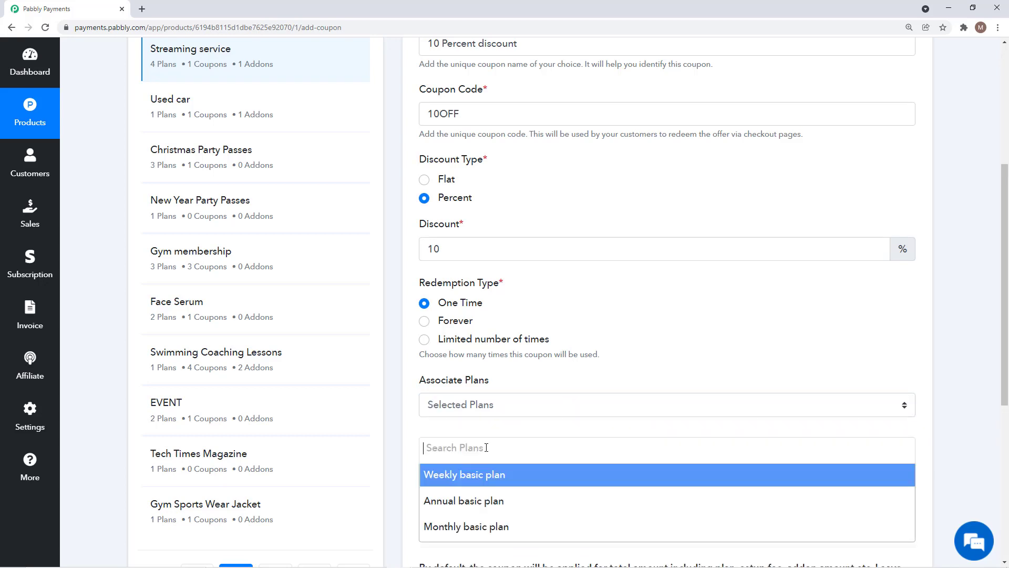
left_click(489, 500)
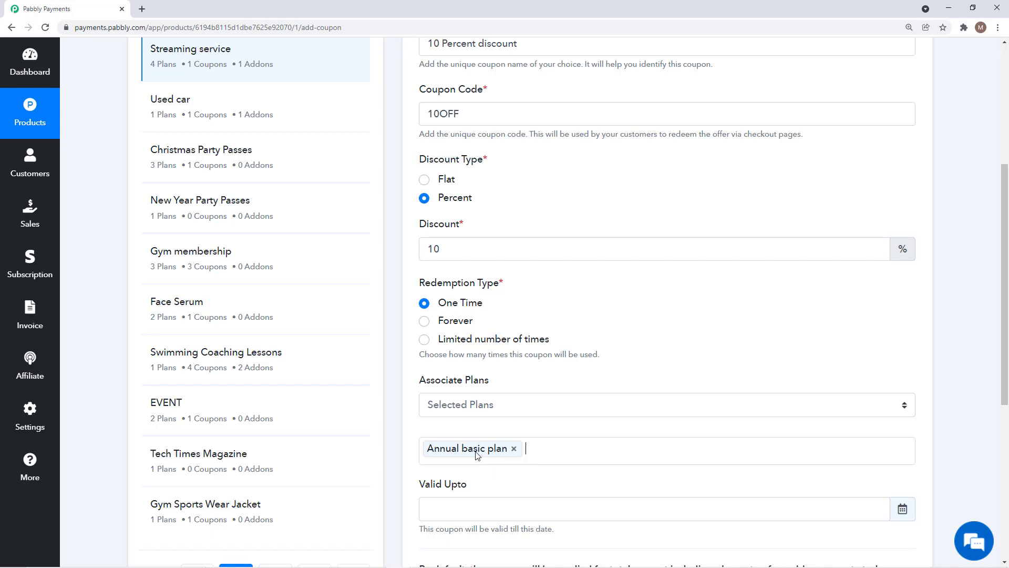
Set the coupon's Valid Upto date to 2022-11-21.
scroll(476, 452, "down", 1)
scroll(558, 412, "down", 1)
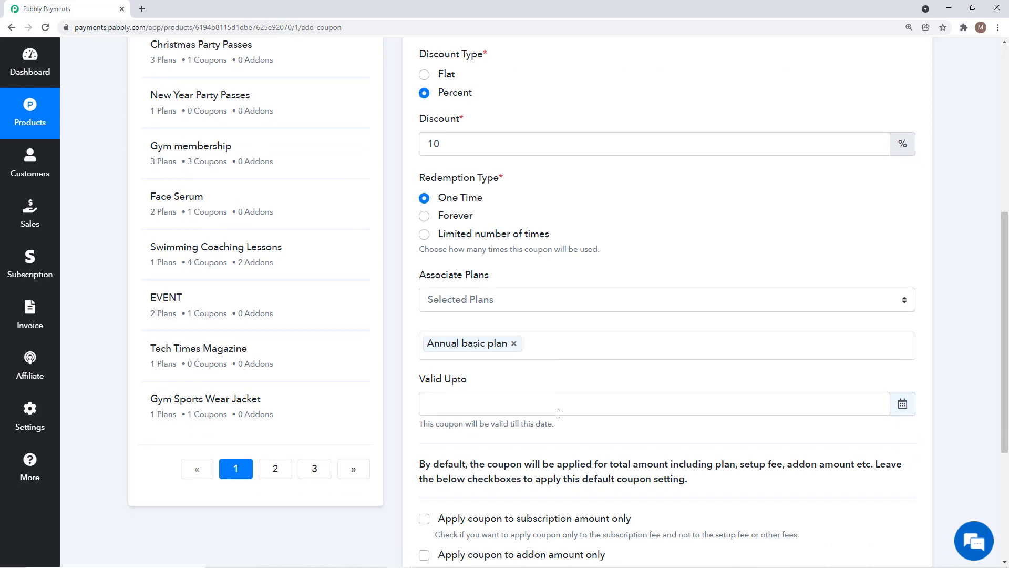
left_click(558, 413)
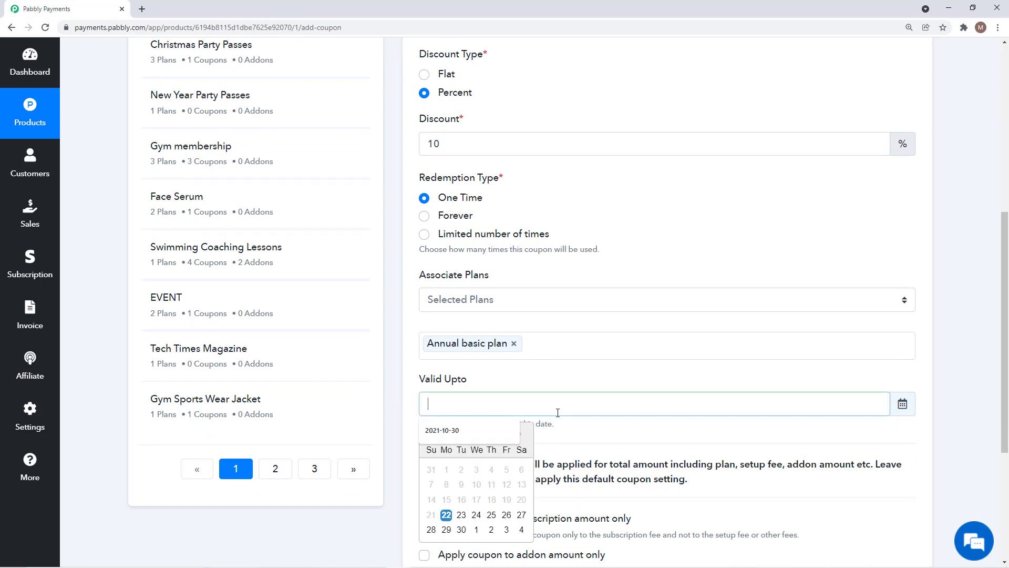
left_click(521, 434)
left_click(521, 434)
left_click(521, 434)
left_click(520, 434)
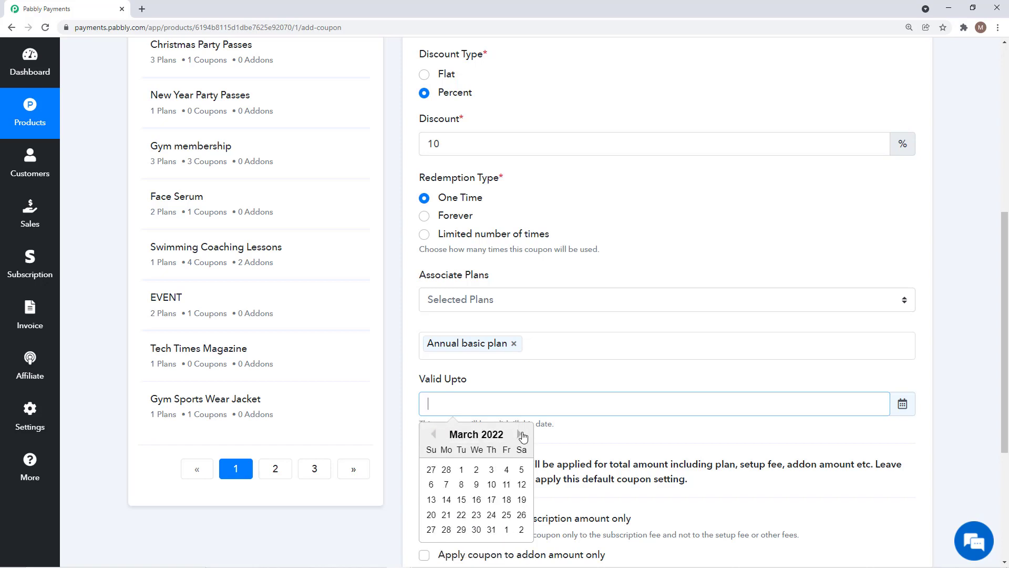
left_click(520, 434)
left_click(520, 435)
left_click(522, 434)
left_click(521, 434)
left_click(522, 435)
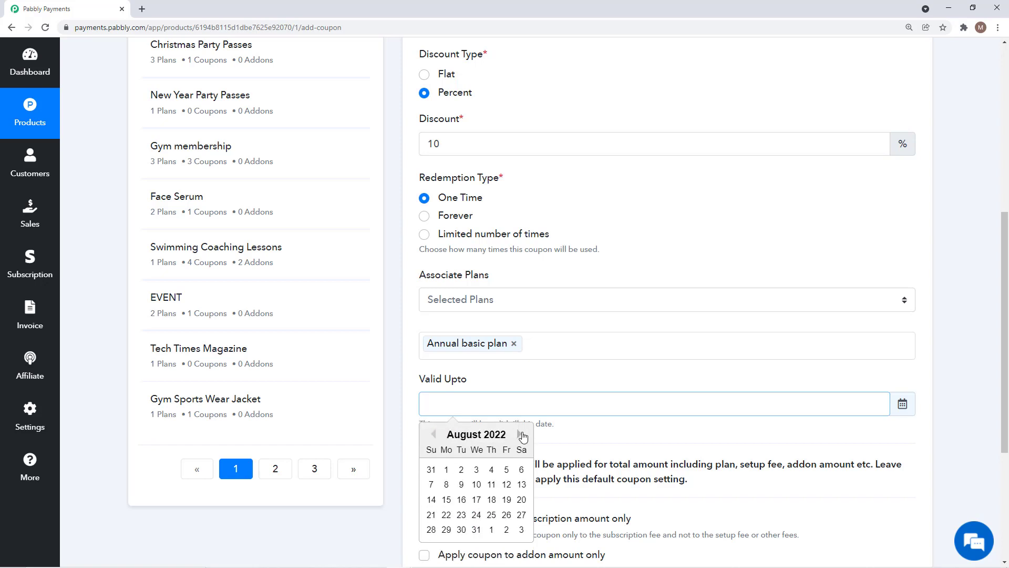
left_click(522, 435)
left_click(522, 434)
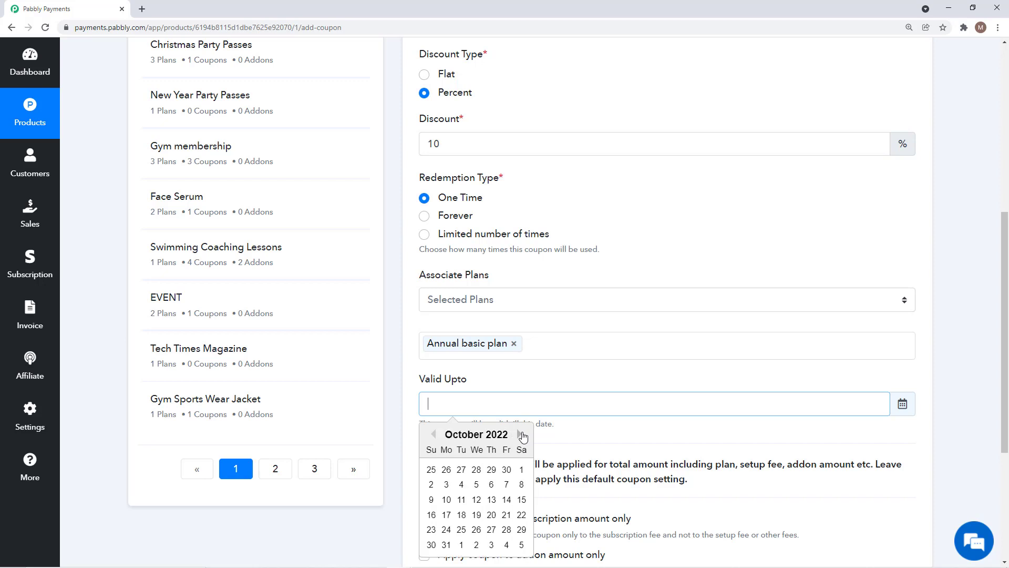
left_click(522, 434)
left_click(522, 434)
left_click(521, 435)
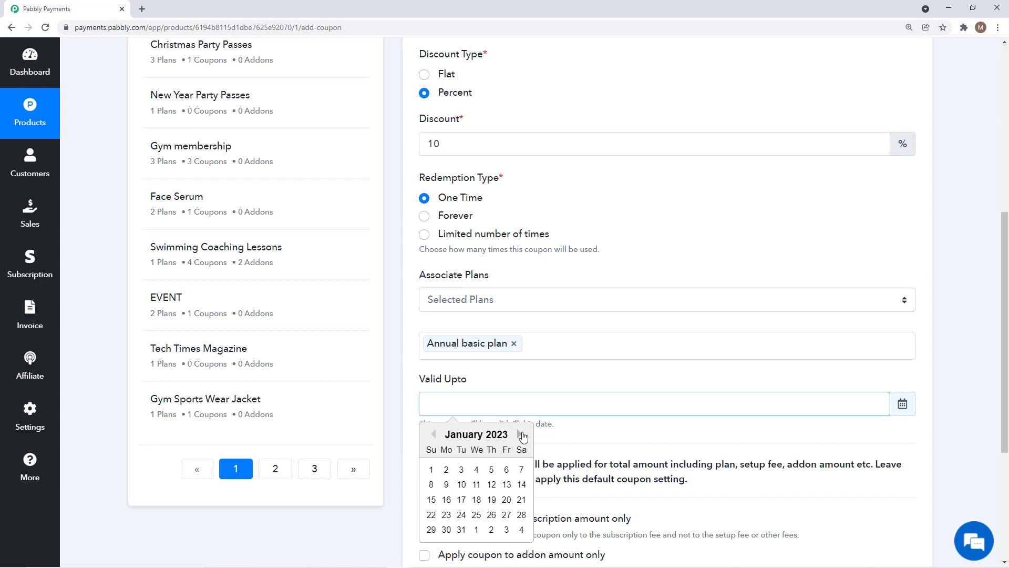
left_click(434, 436)
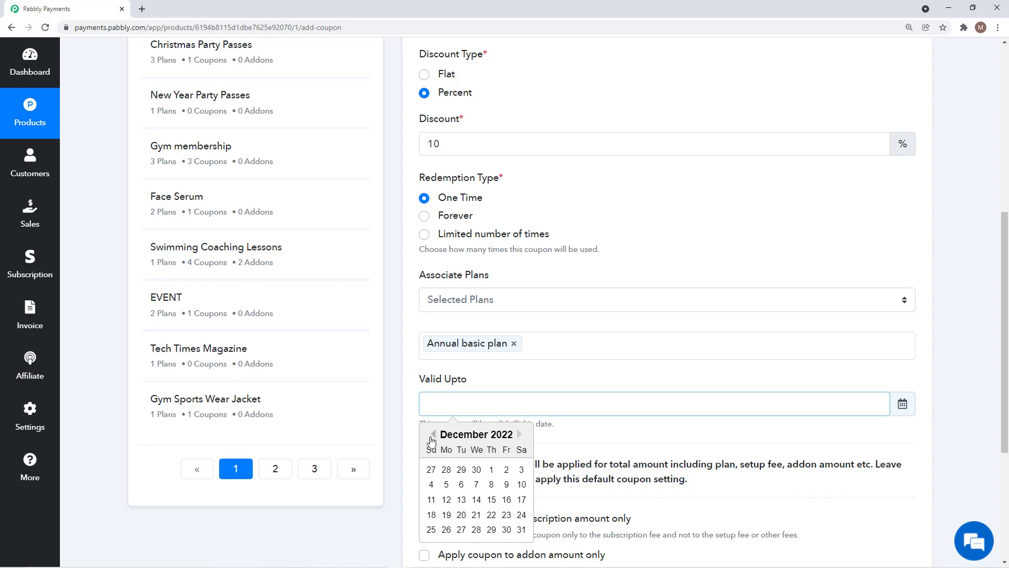
left_click(433, 434)
scroll(476, 473, "down", 1)
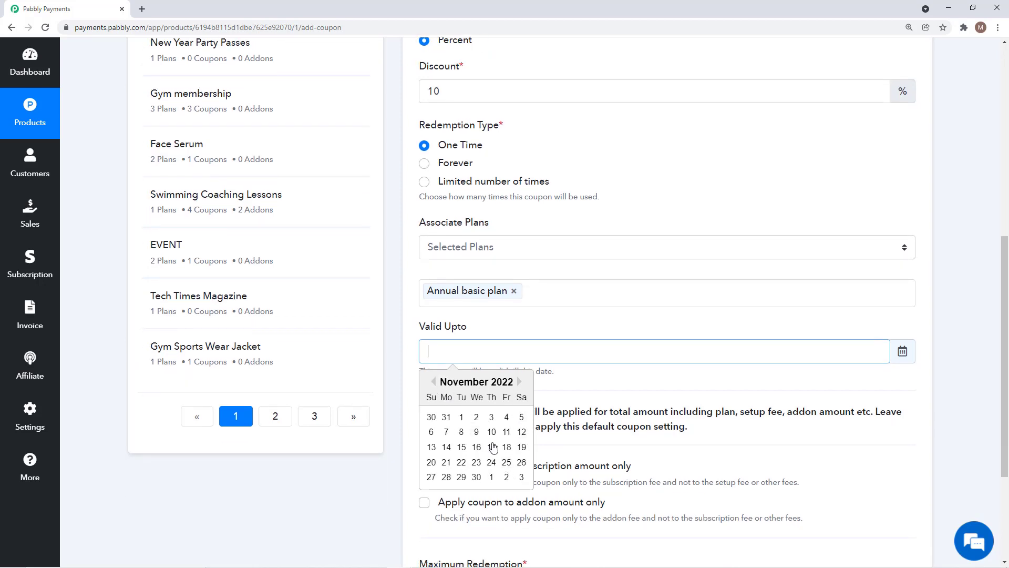
left_click(447, 463)
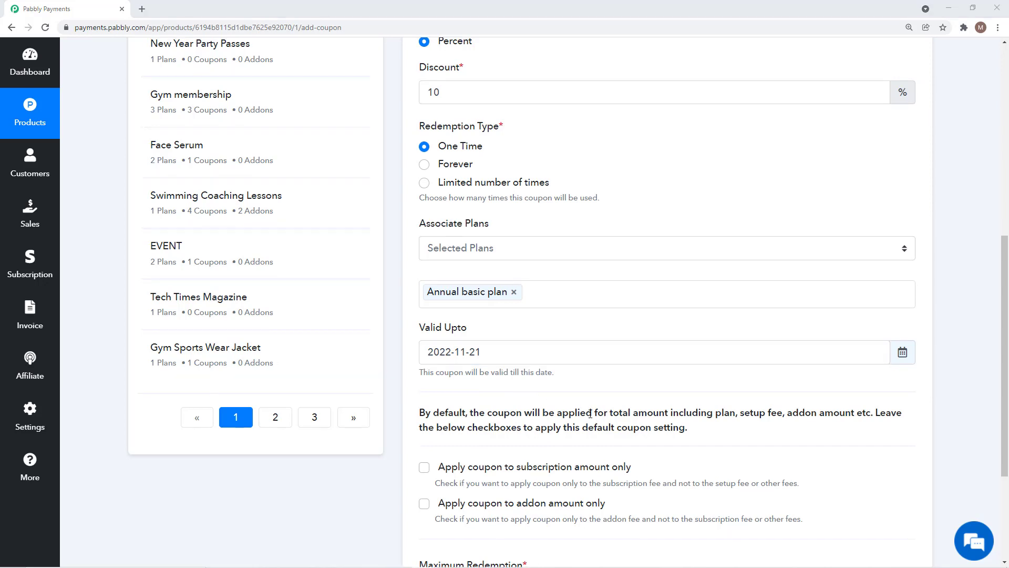
Set the coupon's Maximum Redemption to 10000, leaving it applied to the total amount, and save the coupon.
scroll(601, 406, "down", 1)
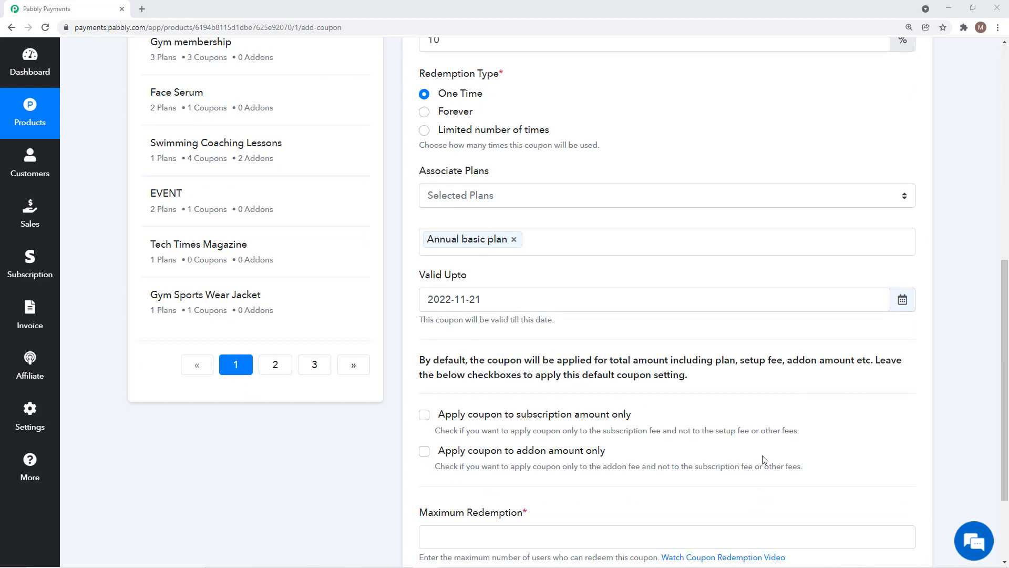
scroll(738, 430, "down", 1)
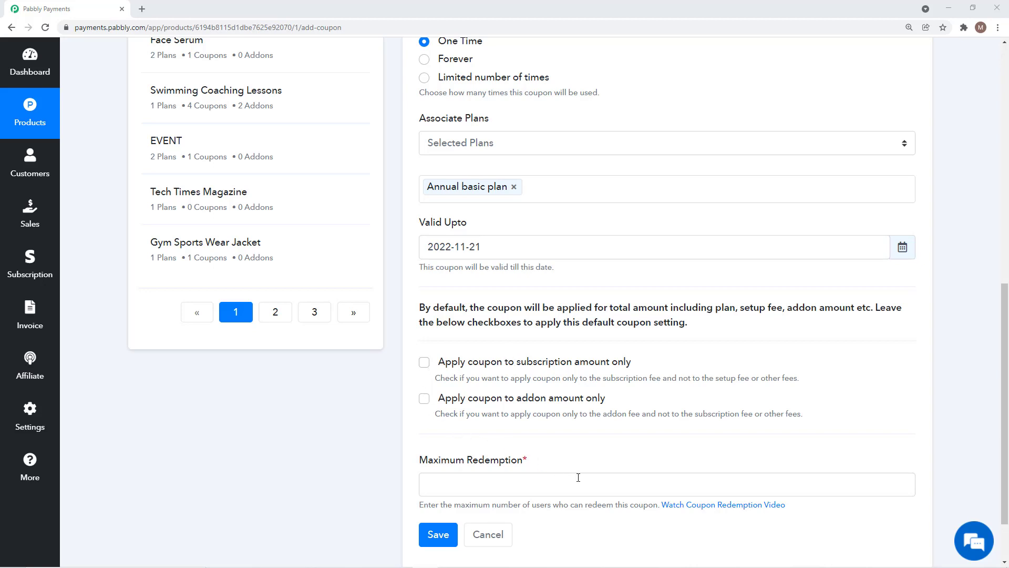
scroll(578, 477, "down", 2)
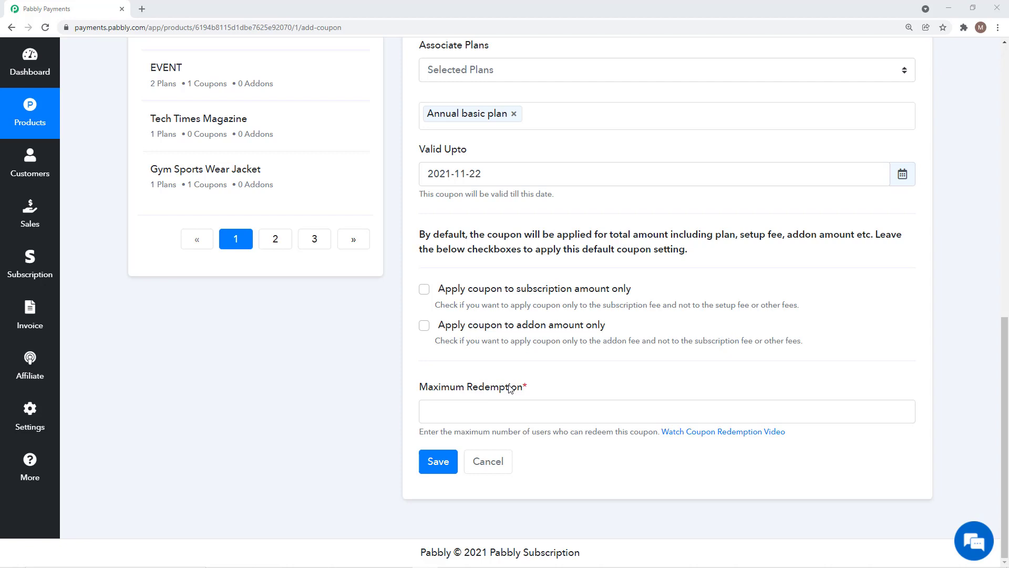
left_click(509, 403)
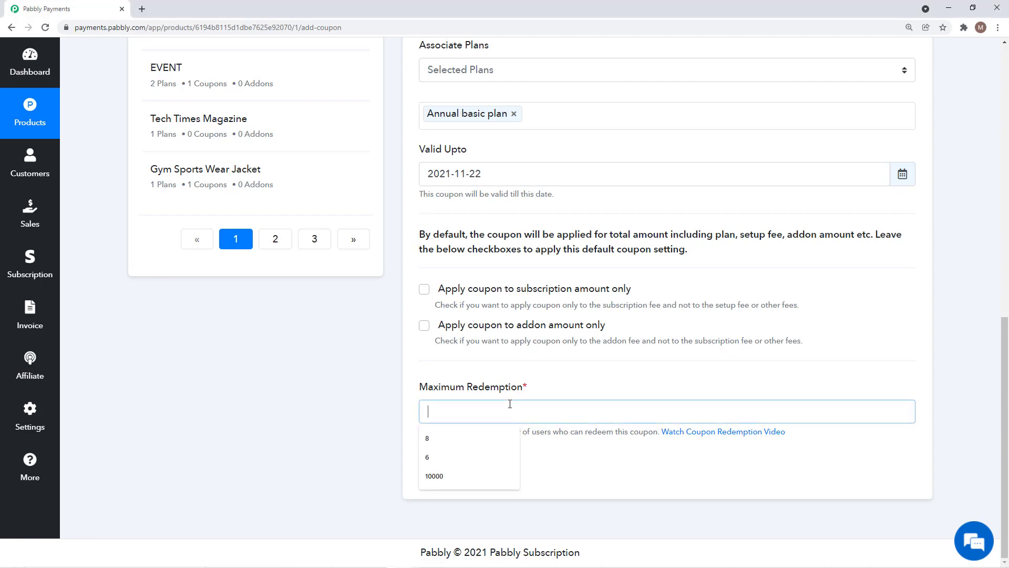
type("10000")
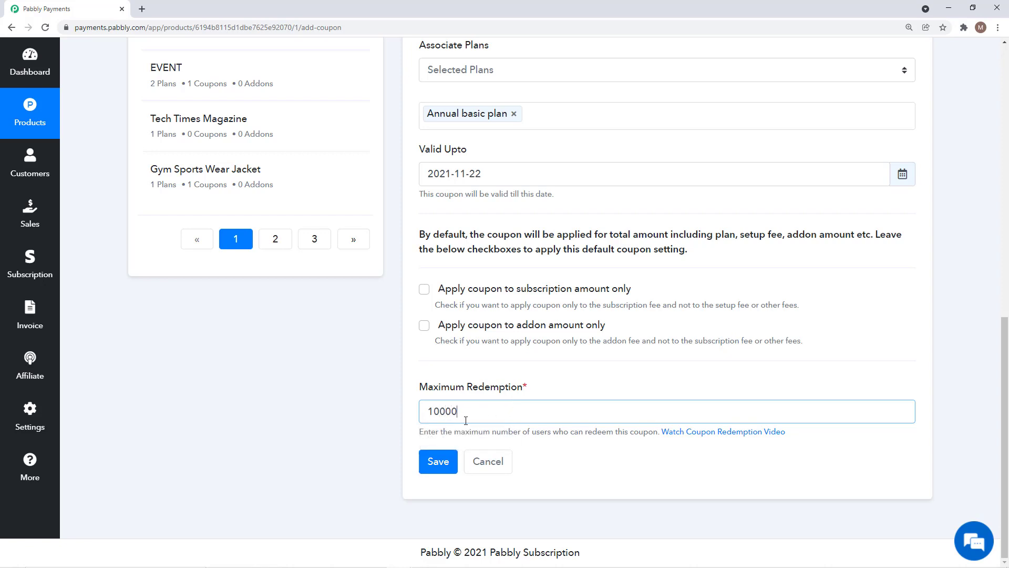
left_click(437, 466)
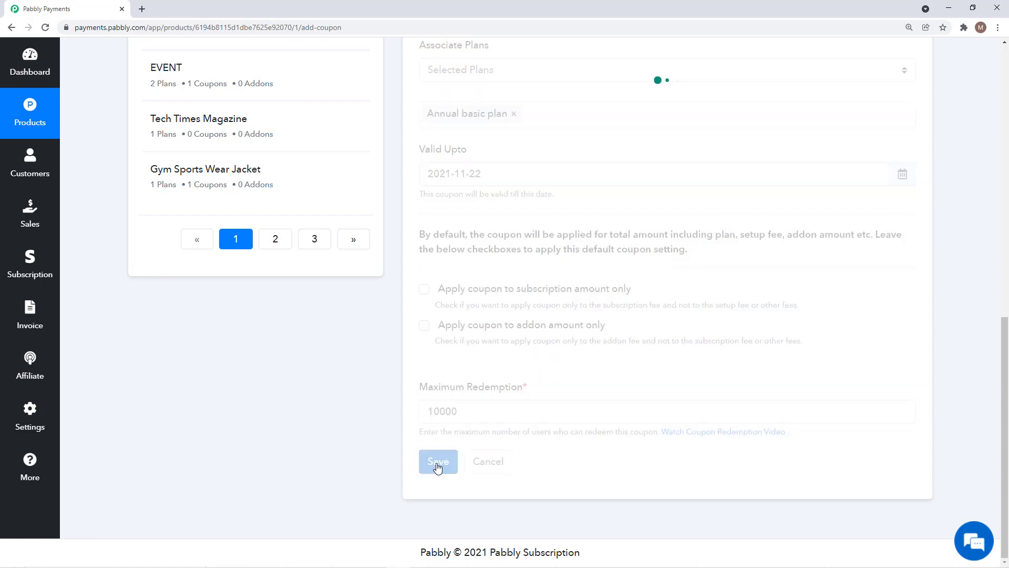
Review the saved 10OFF coupon's code and redemption limit in the Streaming service's coupon details.
scroll(445, 464, "up", 4)
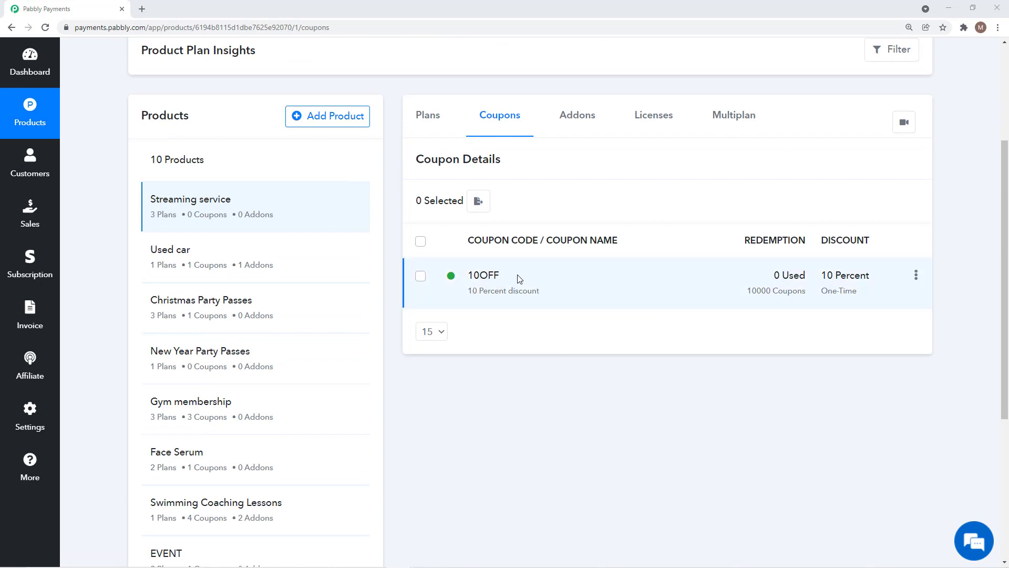
left_click_drag(520, 278, 467, 276)
left_click_drag(747, 291, 755, 290)
left_click(741, 341)
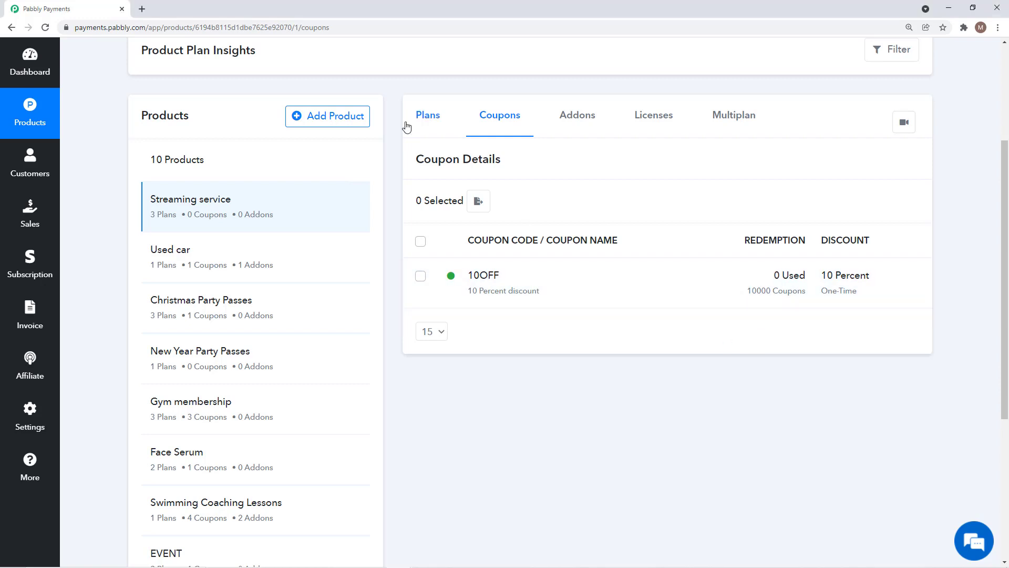
Open the checkout page of the Streaming service's Annual basic plan and check the undiscounted total.
left_click(423, 123)
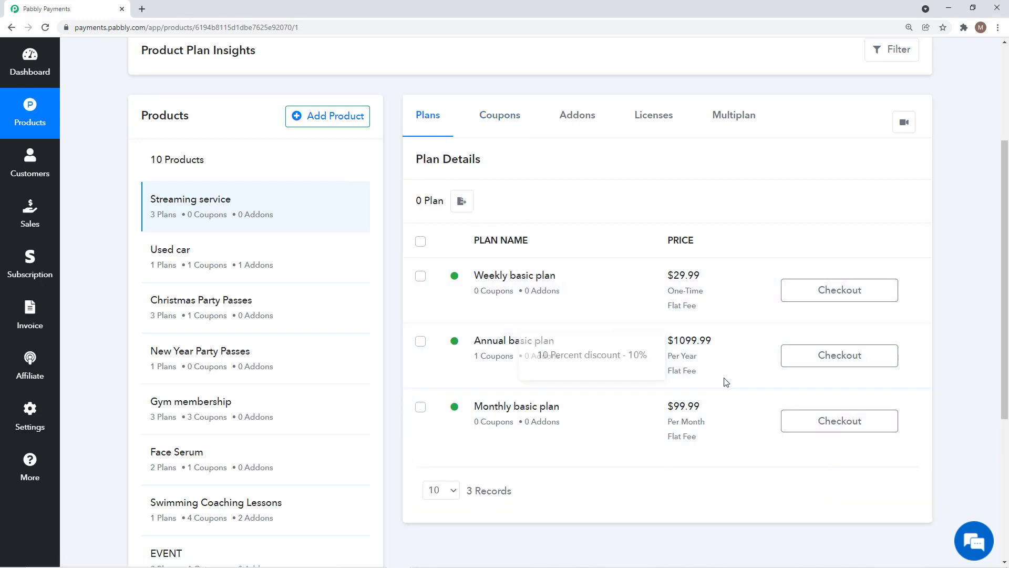
left_click(861, 365)
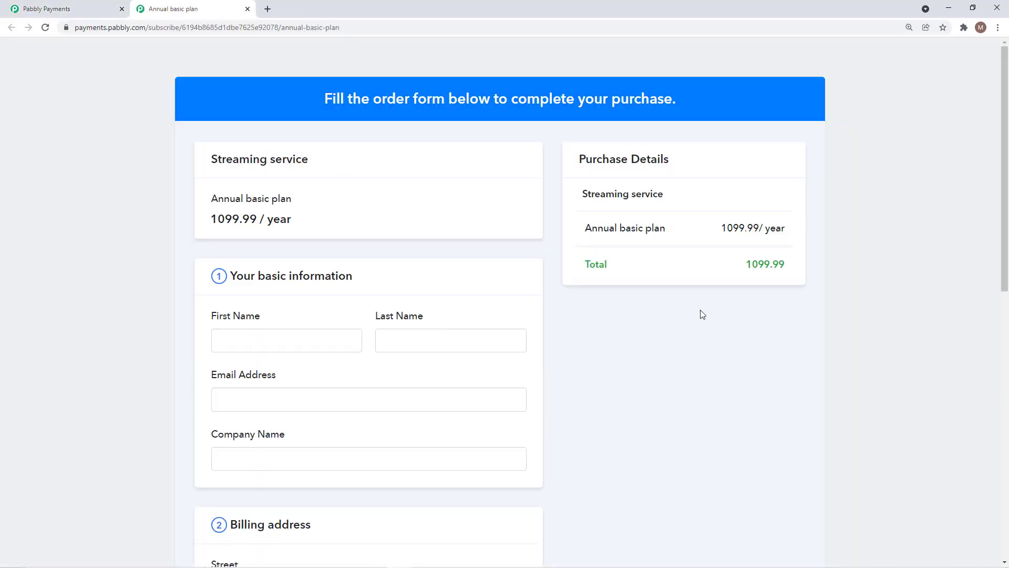
left_click_drag(742, 264, 772, 274)
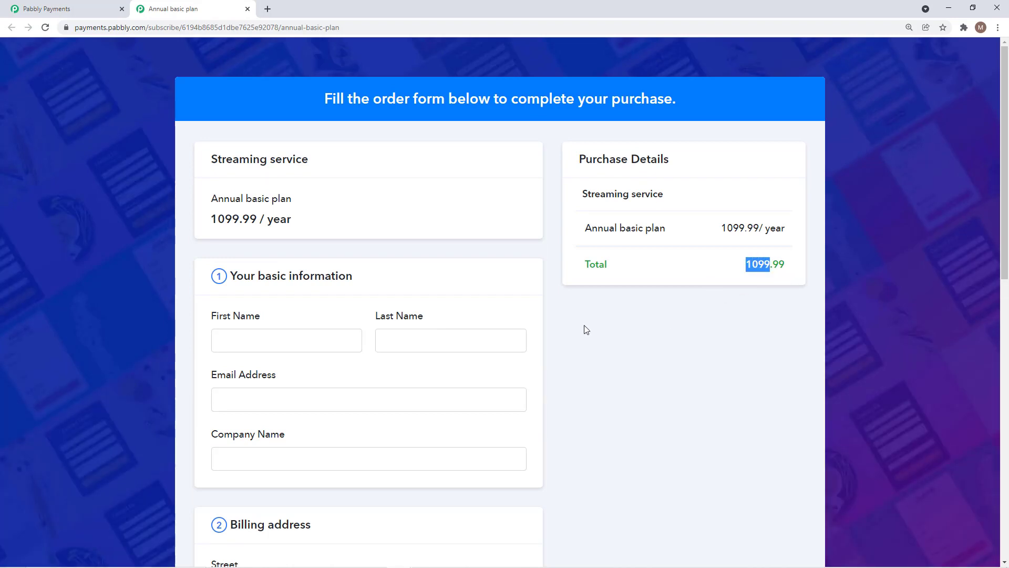
Apply the coupon code 10OFF in the checkout form's payment information section.
scroll(452, 331, "down", 10)
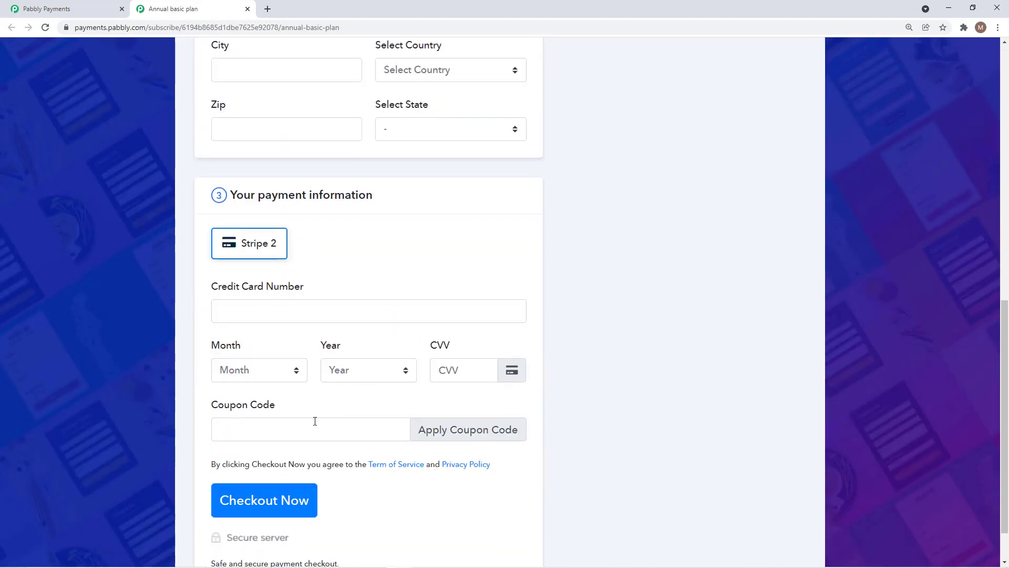
left_click(294, 440)
left_click(275, 453)
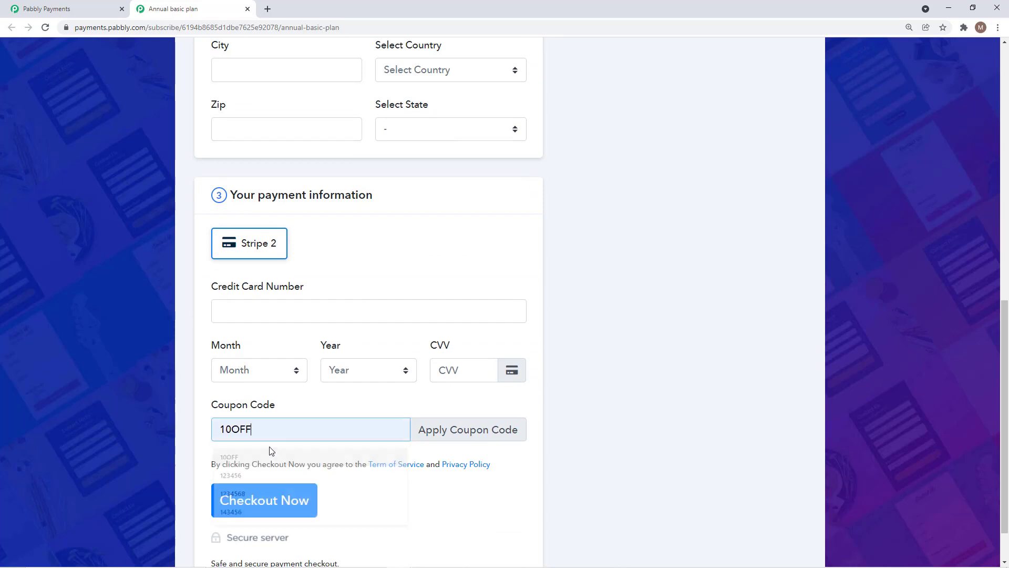
left_click(454, 435)
Check the coupon discount and subtotal in the purchase details, as well as the coupon code applied in the checkout form.
scroll(642, 409, "up", 6)
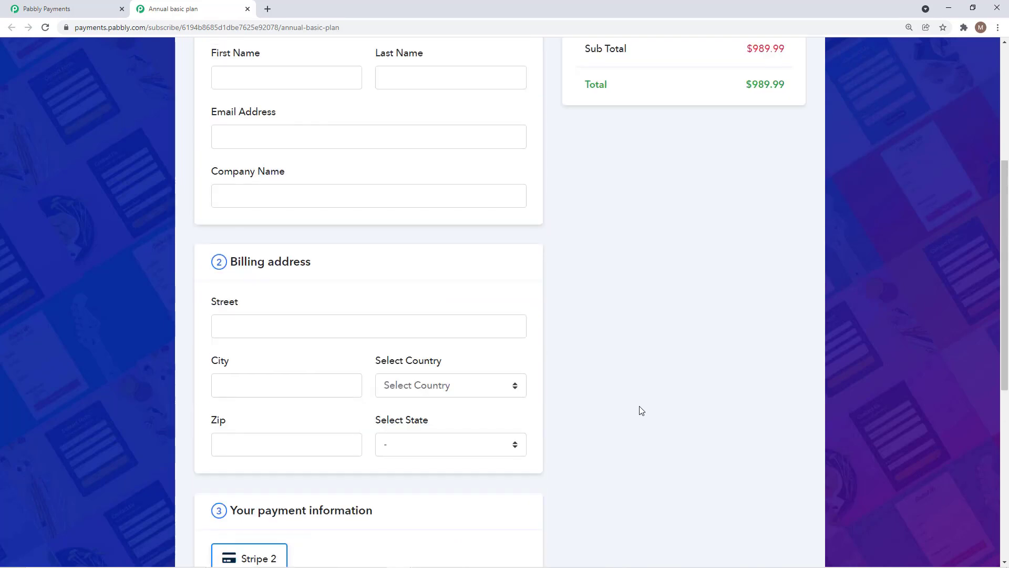
scroll(642, 410, "up", 5)
left_click_drag(741, 311, 784, 314)
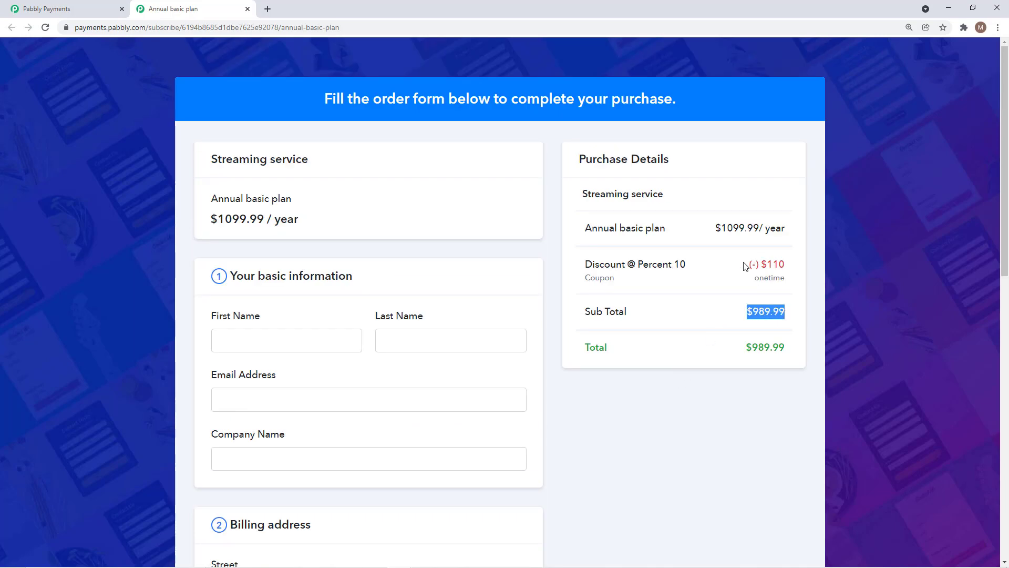
left_click_drag(747, 264, 782, 278)
left_click_drag(689, 264, 585, 262)
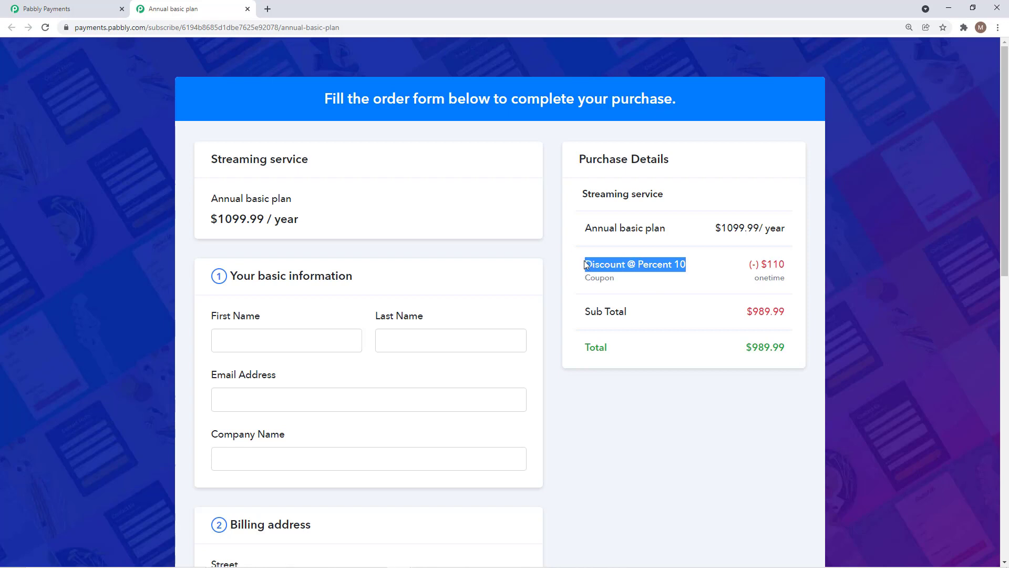
left_click(618, 269)
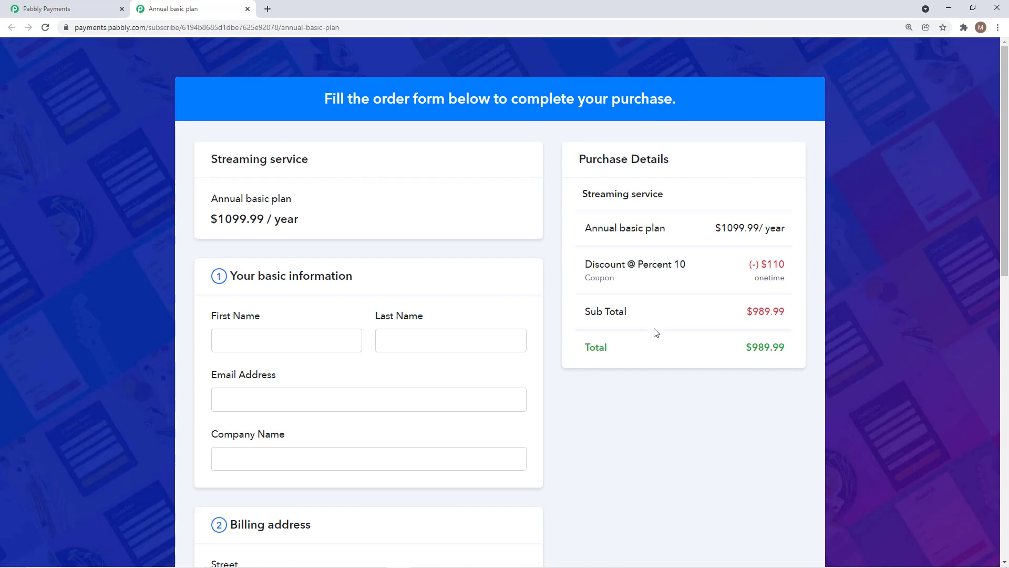
scroll(656, 333, "down", 10)
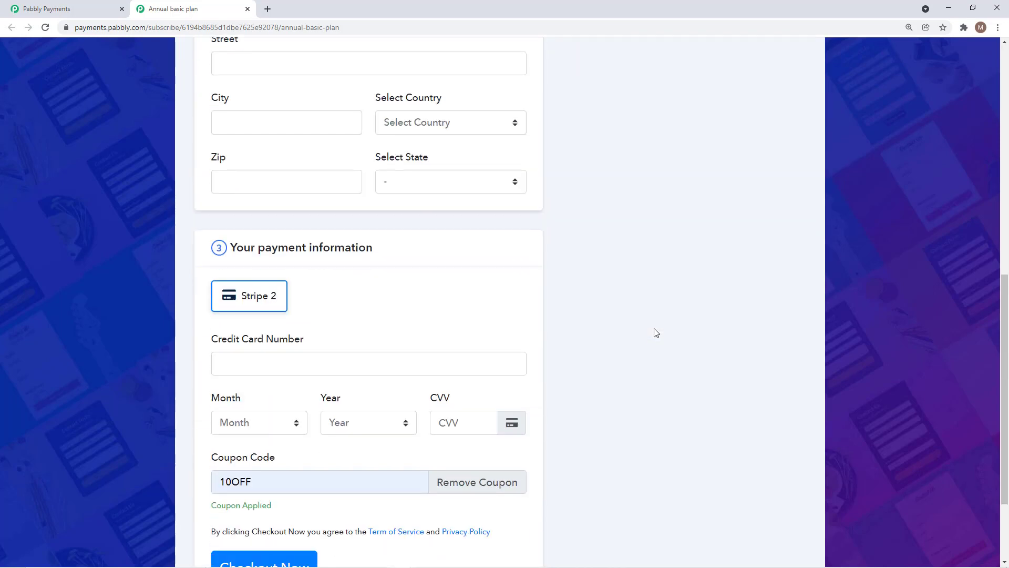
double_click(305, 473)
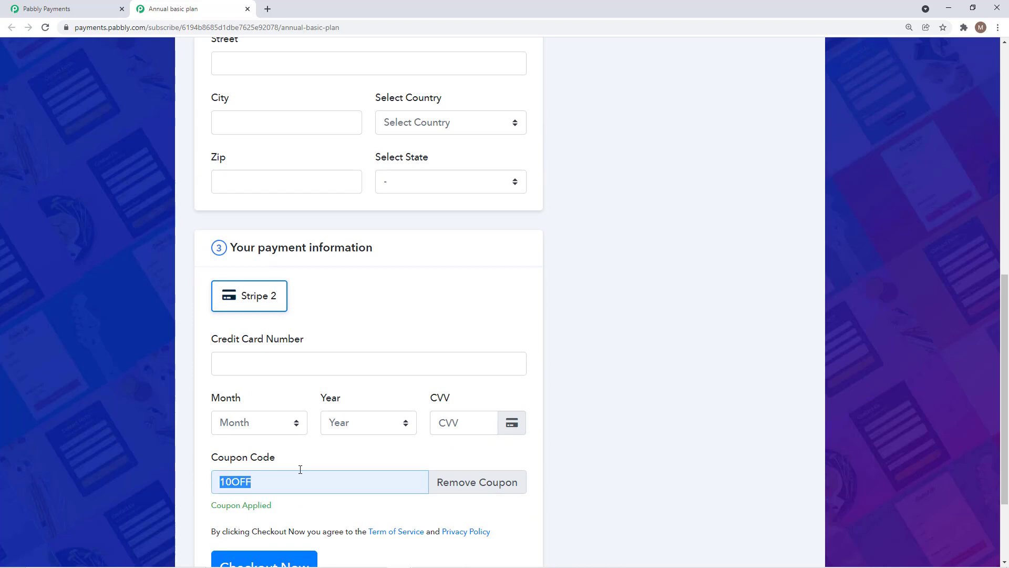
scroll(318, 416, "up", 10)
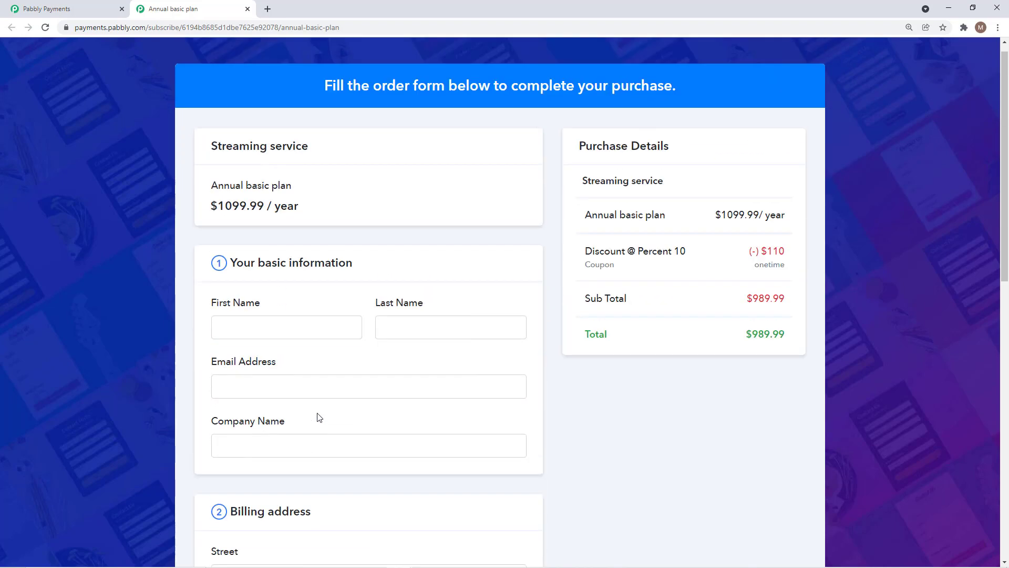
Append ?coupon_code=10OFF to the Annual basic plan's checkout page address.
left_click(359, 32)
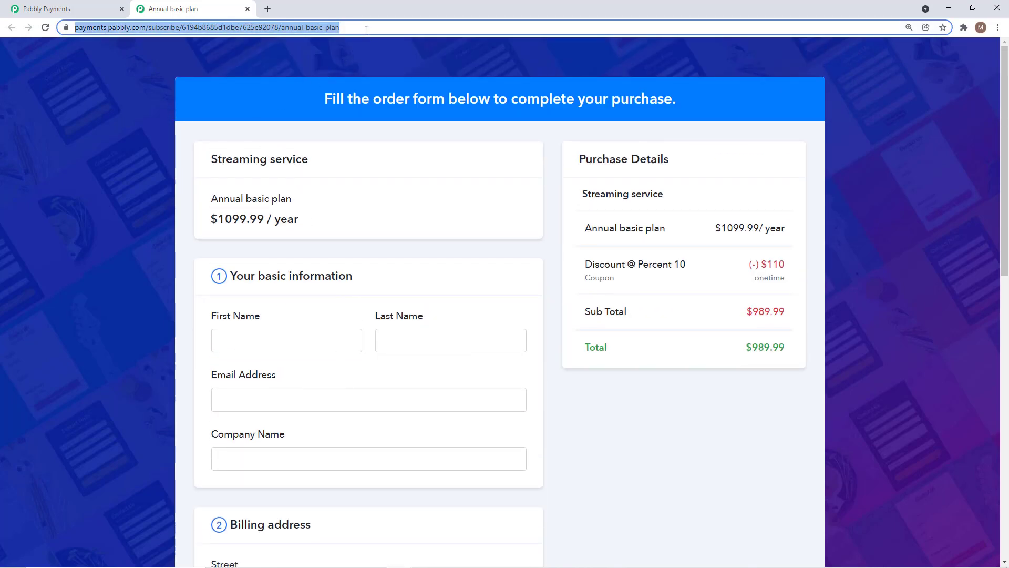
left_click(365, 31)
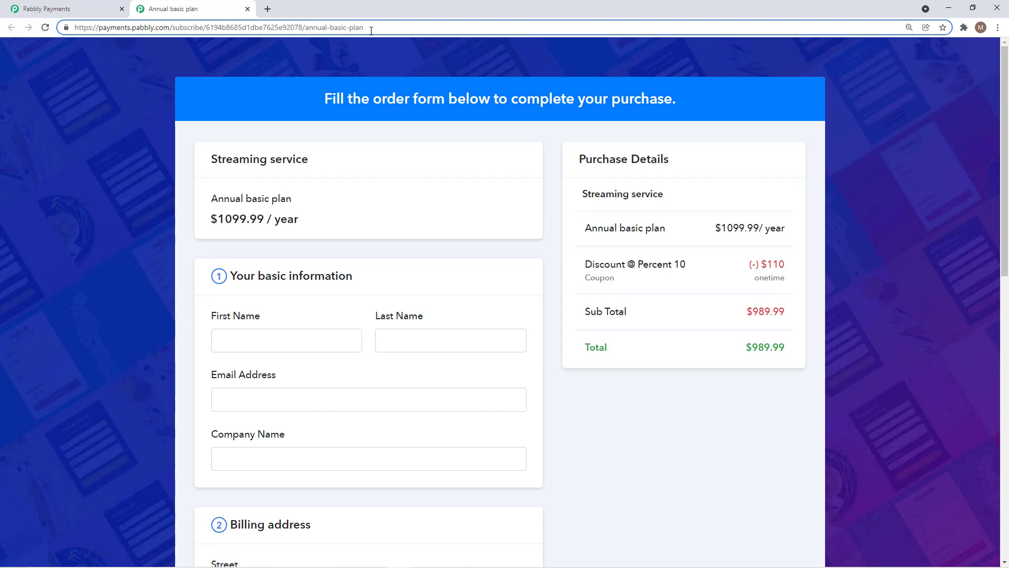
type("?")
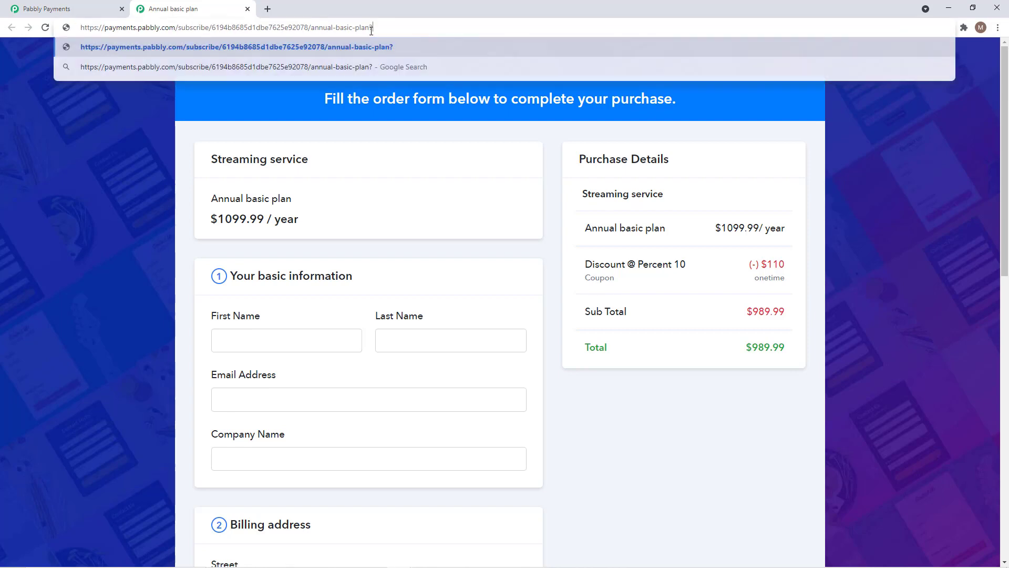
type("coupon")
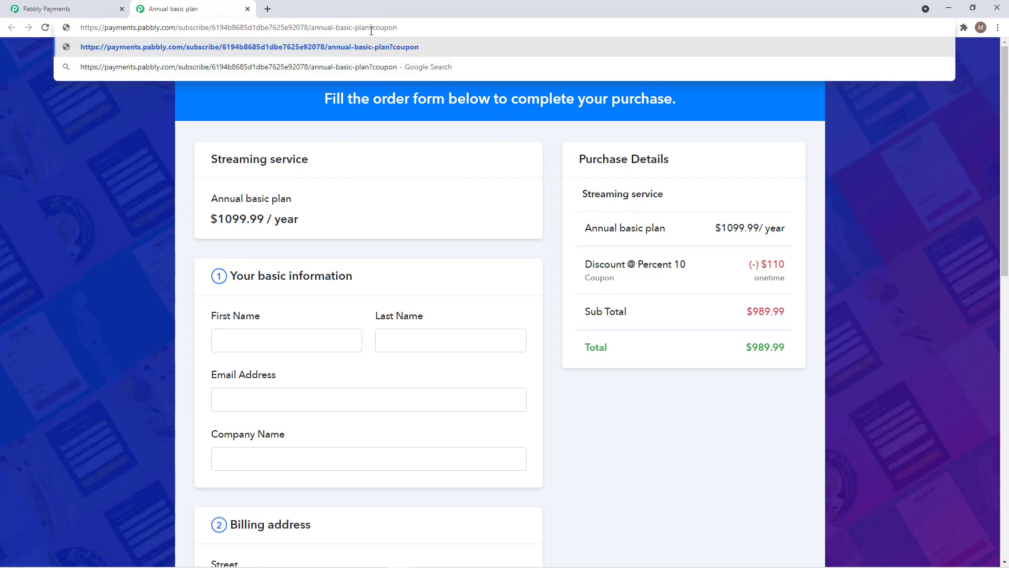
type("_code=")
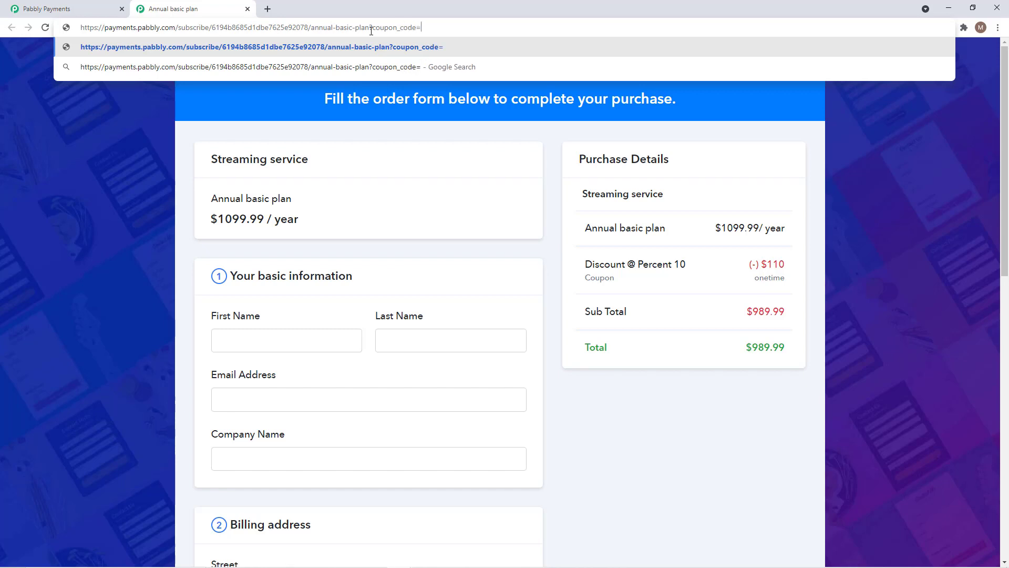
type("10OFF")
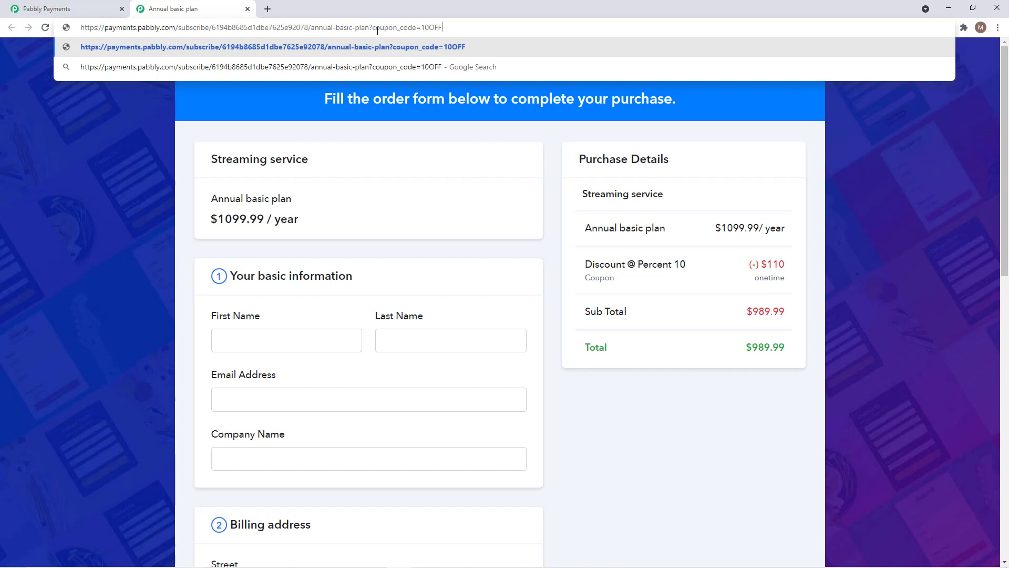
Copy the complete checkout link with the coupon code parameter and open it in a new browser tab.
triple_click(420, 23)
key("ctrl+c")
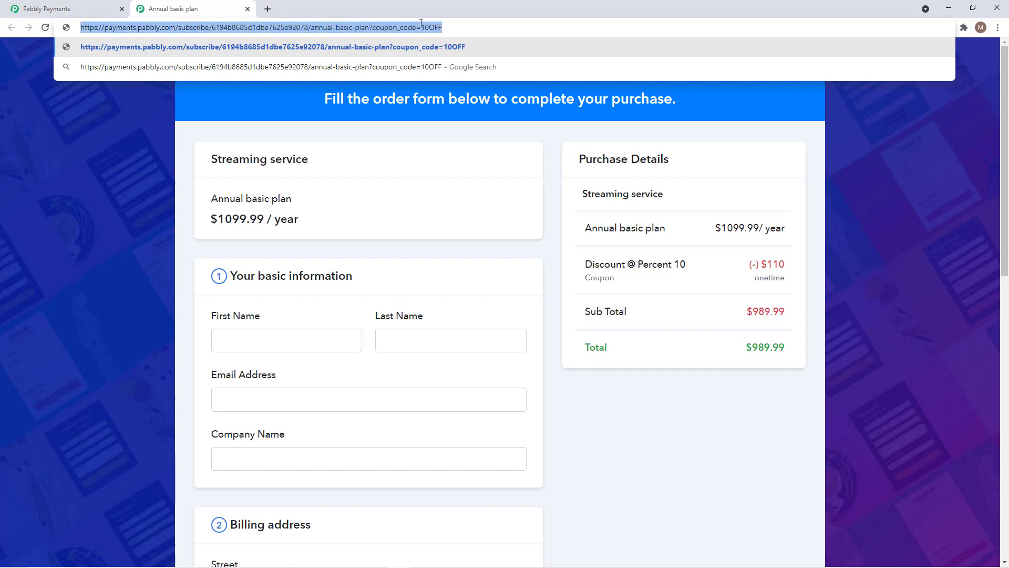
left_click(268, 9)
key("ctrl+v")
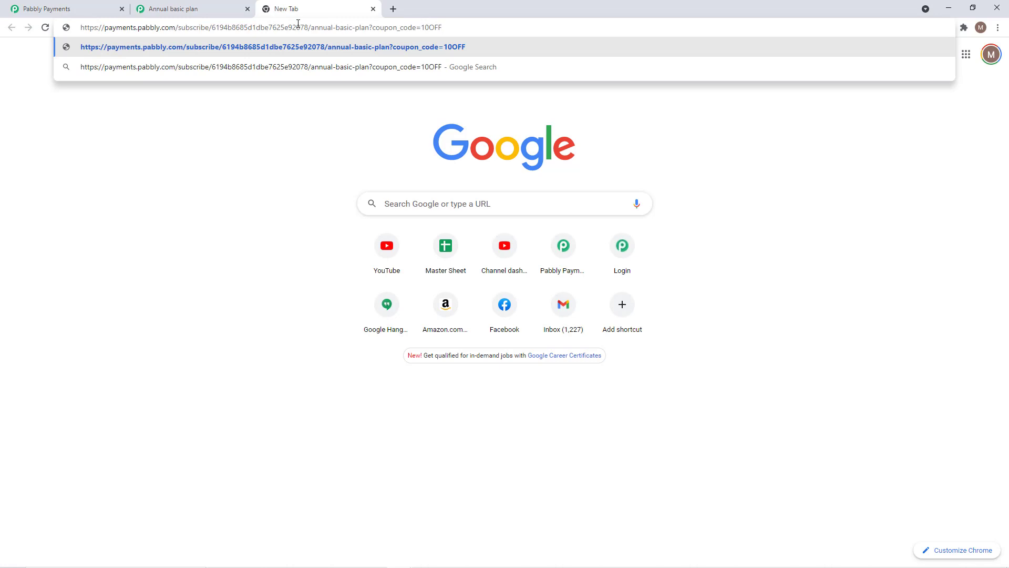
key("Return")
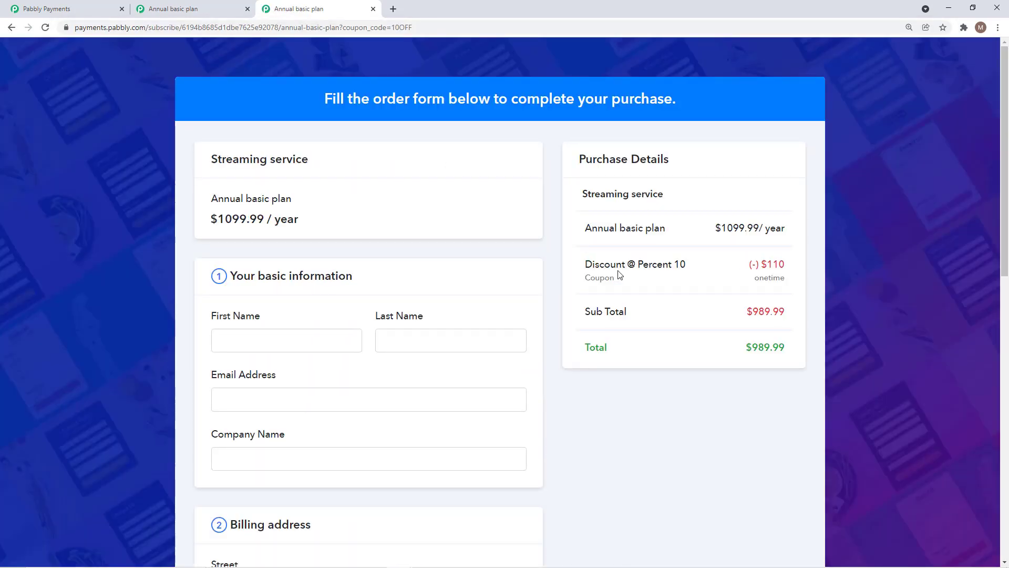
Check the one-time coupon discount in the purchase details and the coupon code in the page address.
scroll(619, 274, "down", 1)
left_click_drag(749, 211, 763, 226)
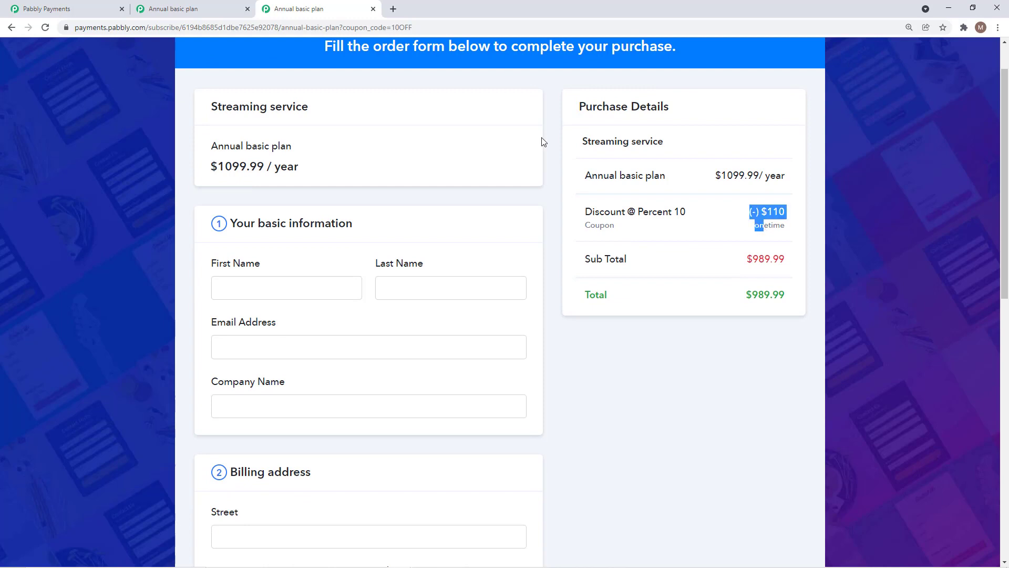
double_click(401, 30)
left_click(524, 114)
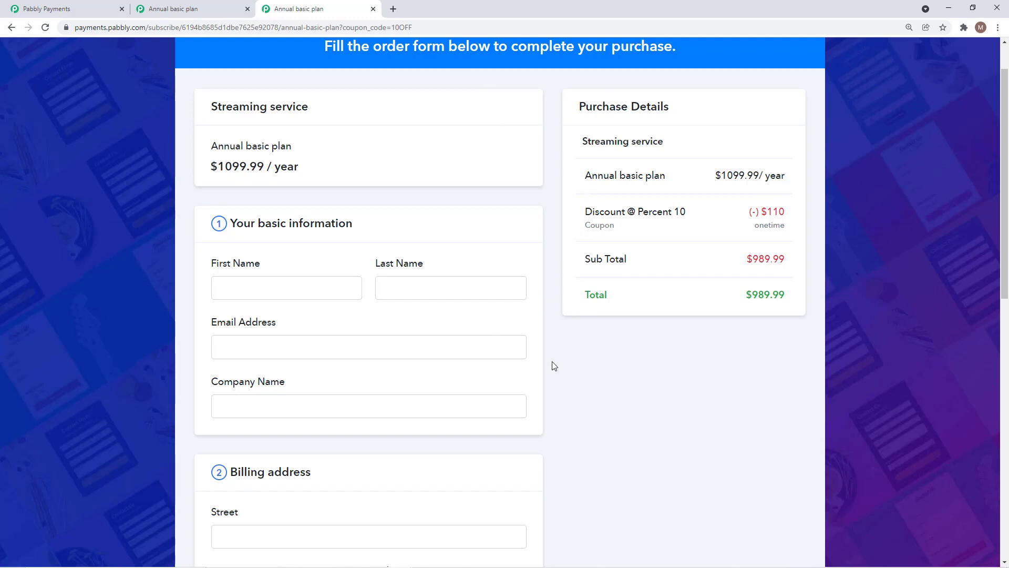
Return to the Streaming service's plan list in Pabbly Payments.
left_click(216, 10)
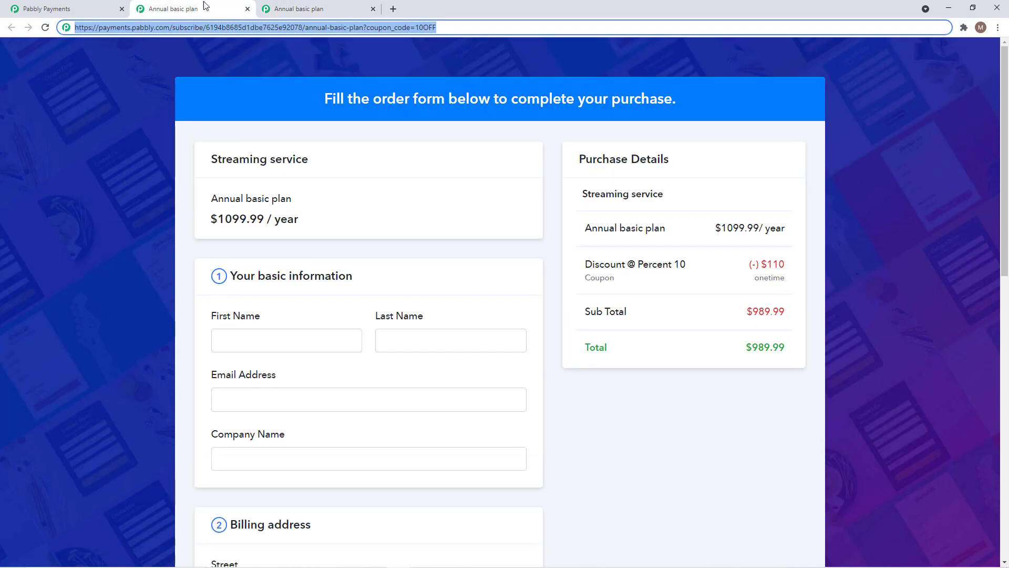
left_click(72, 16)
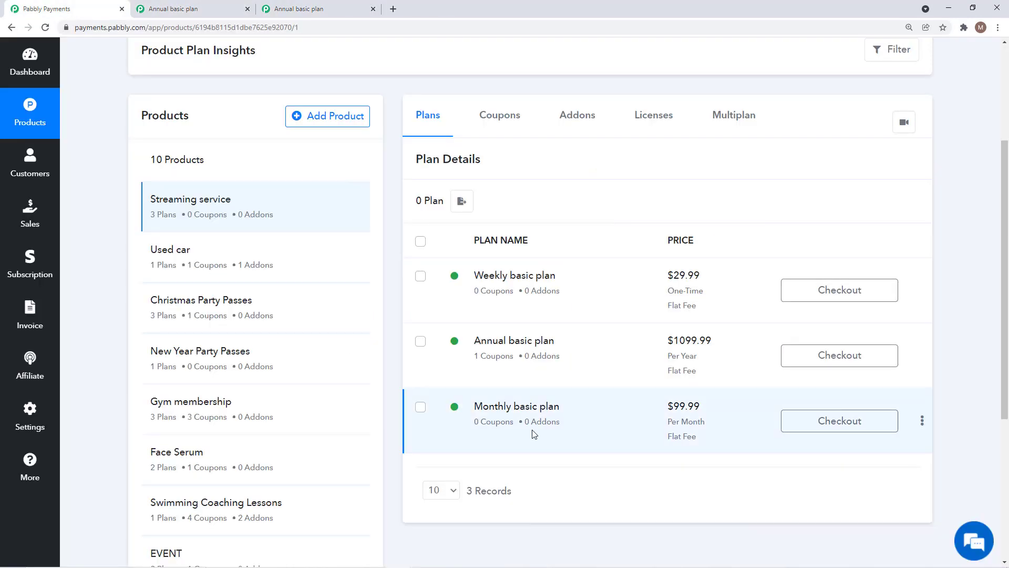